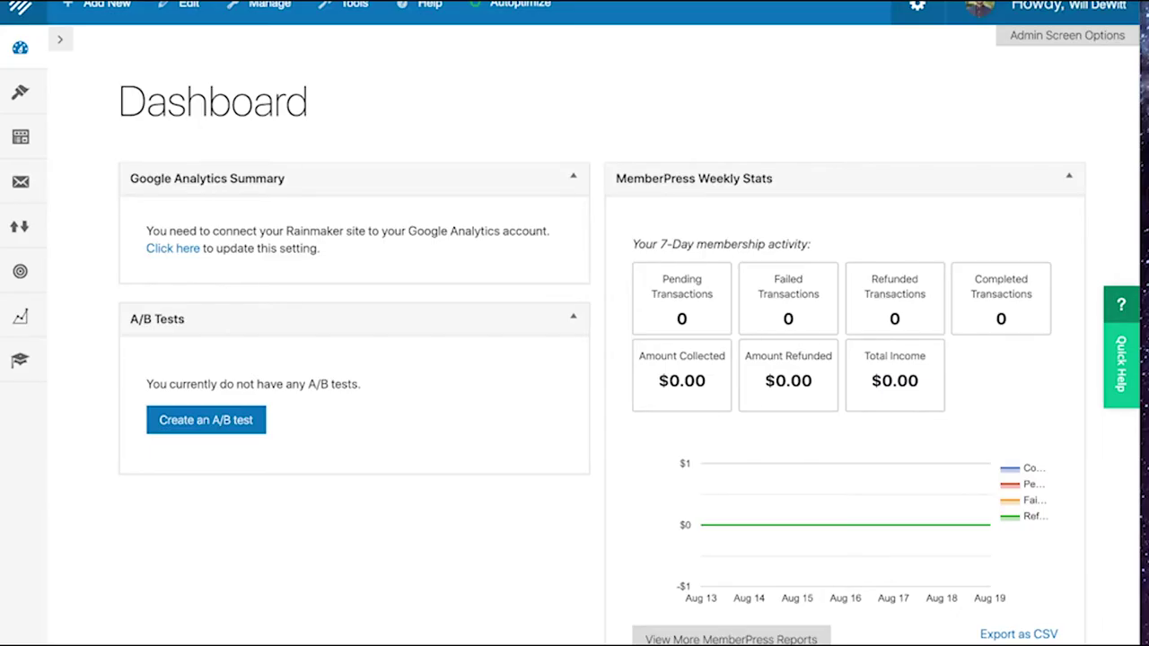
- Open the MemberPress Memberships list and scroll through its 13 levels, including Advanced, Basic and Camp 1
{"action": "left_click", "coordinate": [22, 275]}
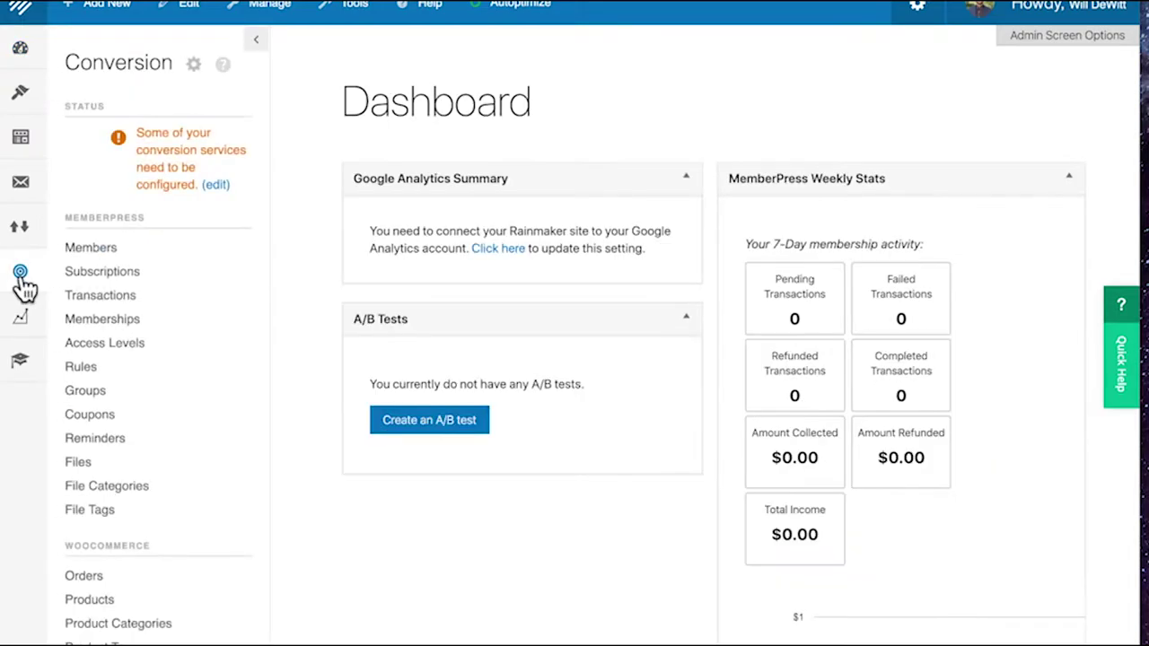
{"action": "mouse_move", "coordinate": [131, 321]}
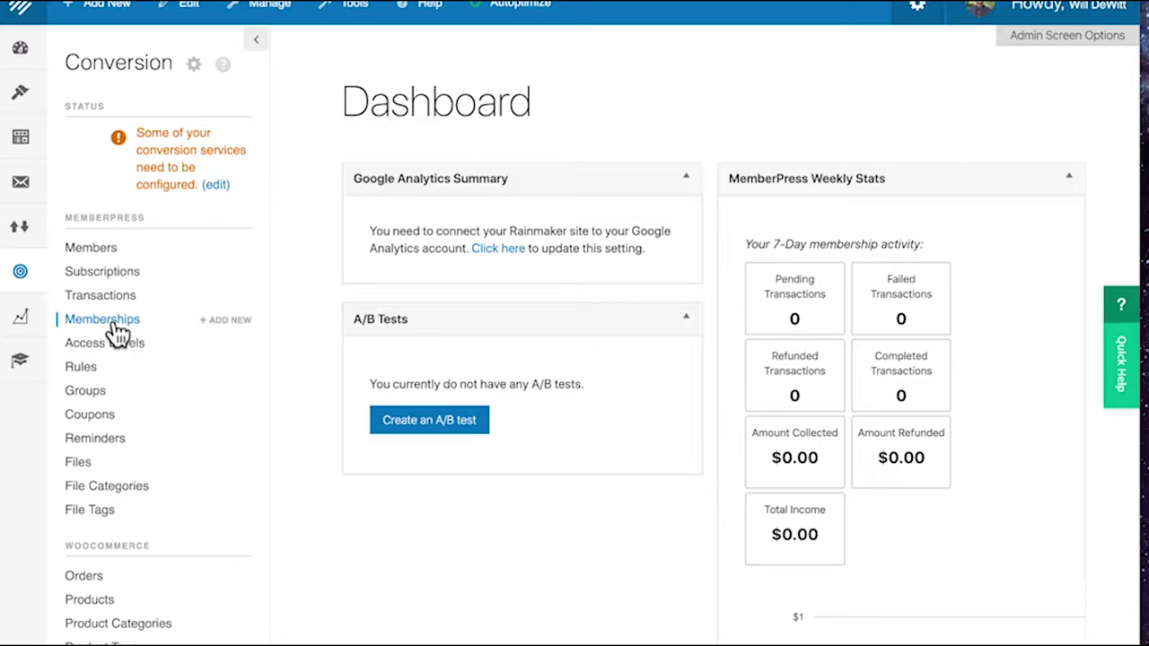
{"action": "left_click", "coordinate": [114, 325]}
{"action": "scroll", "coordinate": [393, 506], "scroll_direction": "down", "scroll_amount": 2}
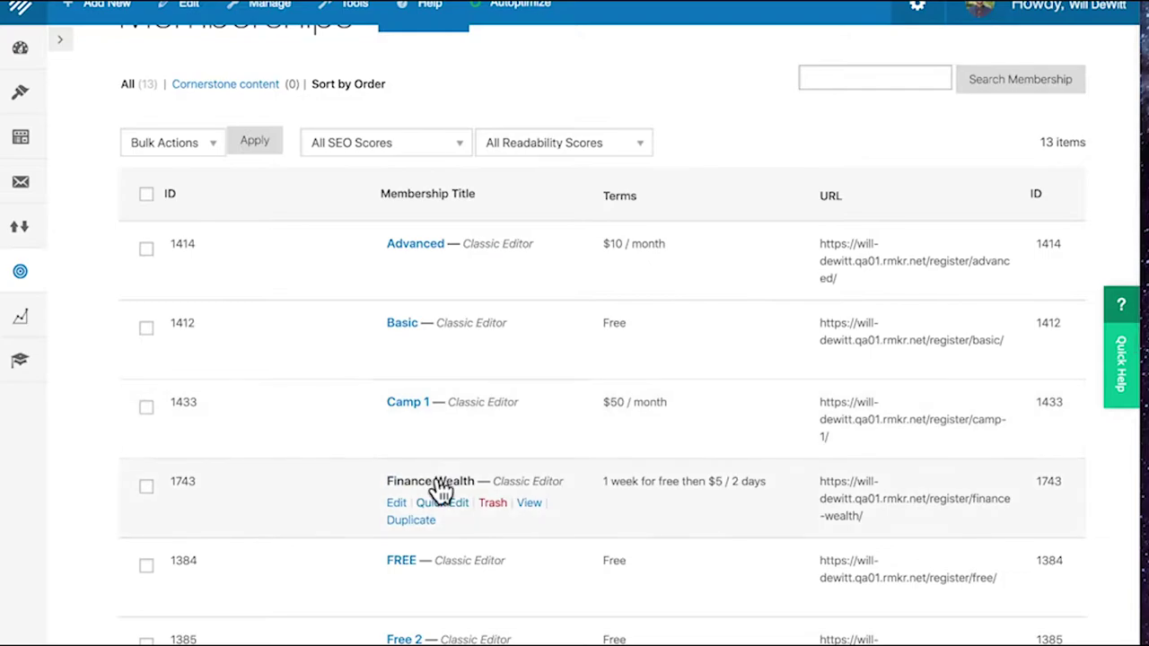
{"action": "scroll", "coordinate": [440, 492], "scroll_direction": "down", "scroll_amount": 1}
{"action": "scroll", "coordinate": [431, 502], "scroll_direction": "up", "scroll_amount": 2}
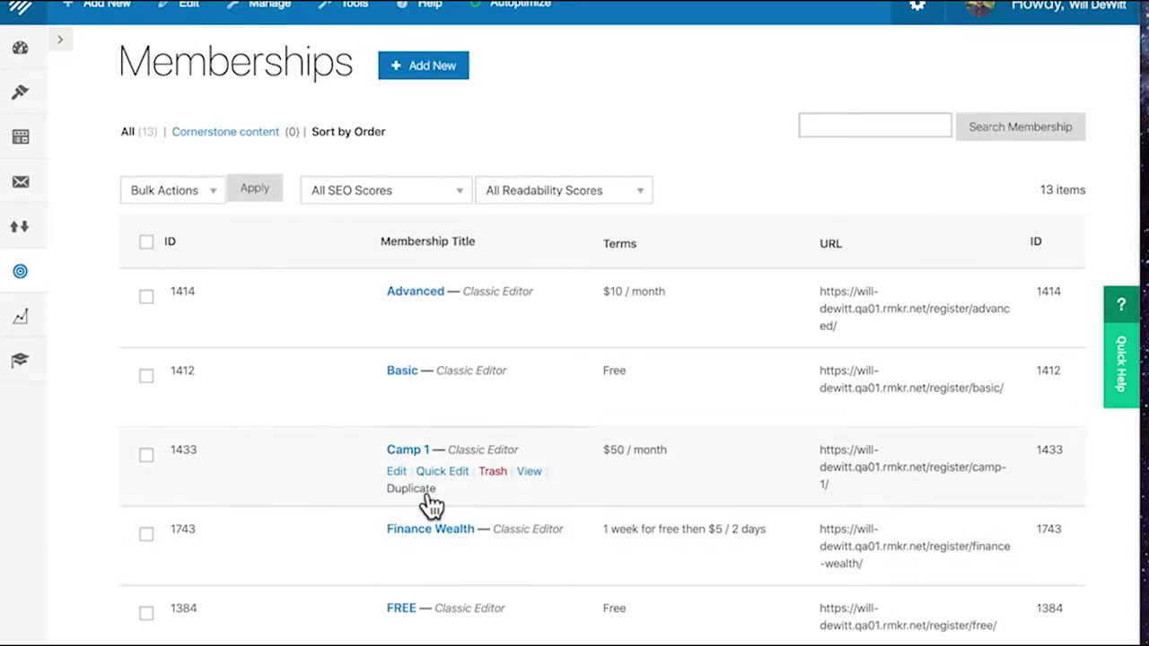
{"action": "scroll", "coordinate": [431, 507], "scroll_direction": "up", "scroll_amount": 1}
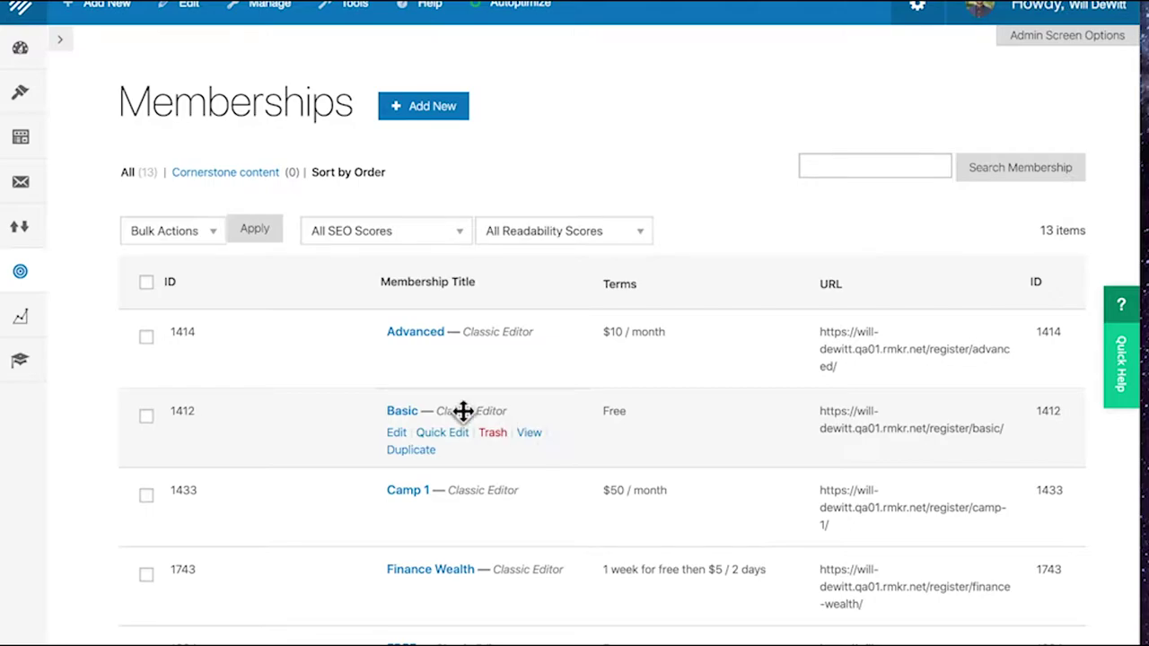
- Reopen the Conversion navigation panel and scroll down its menu
{"action": "left_click", "coordinate": [16, 276]}
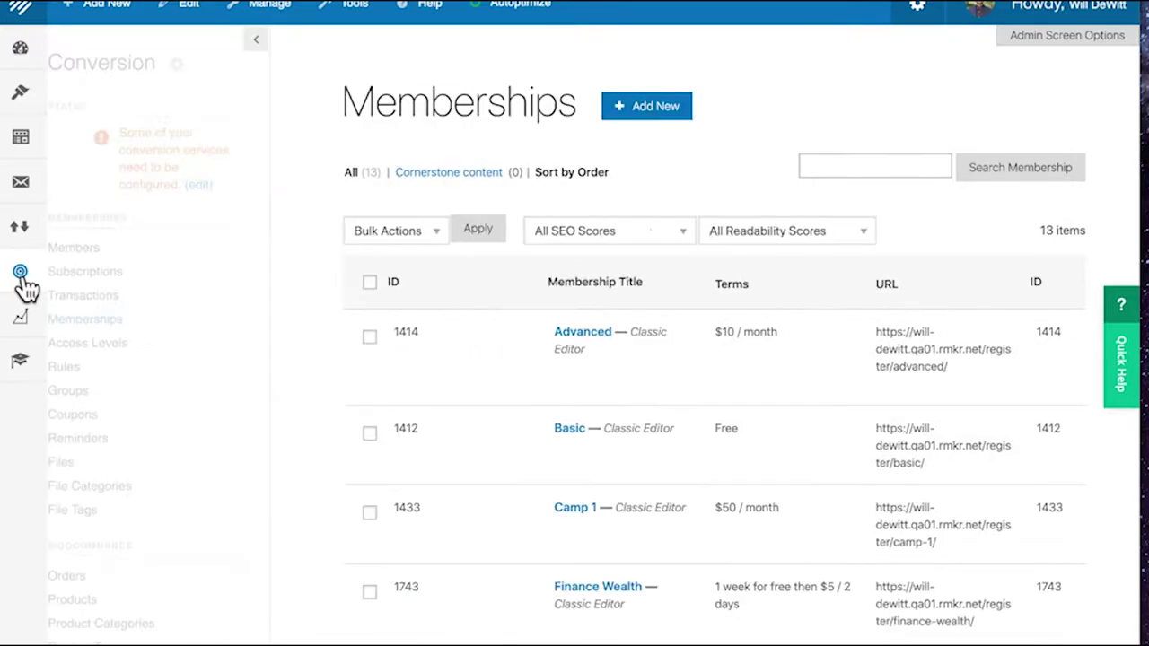
{"action": "scroll", "coordinate": [144, 503], "scroll_direction": "down", "scroll_amount": 2}
{"action": "scroll", "coordinate": [162, 533], "scroll_direction": "down", "scroll_amount": 1}
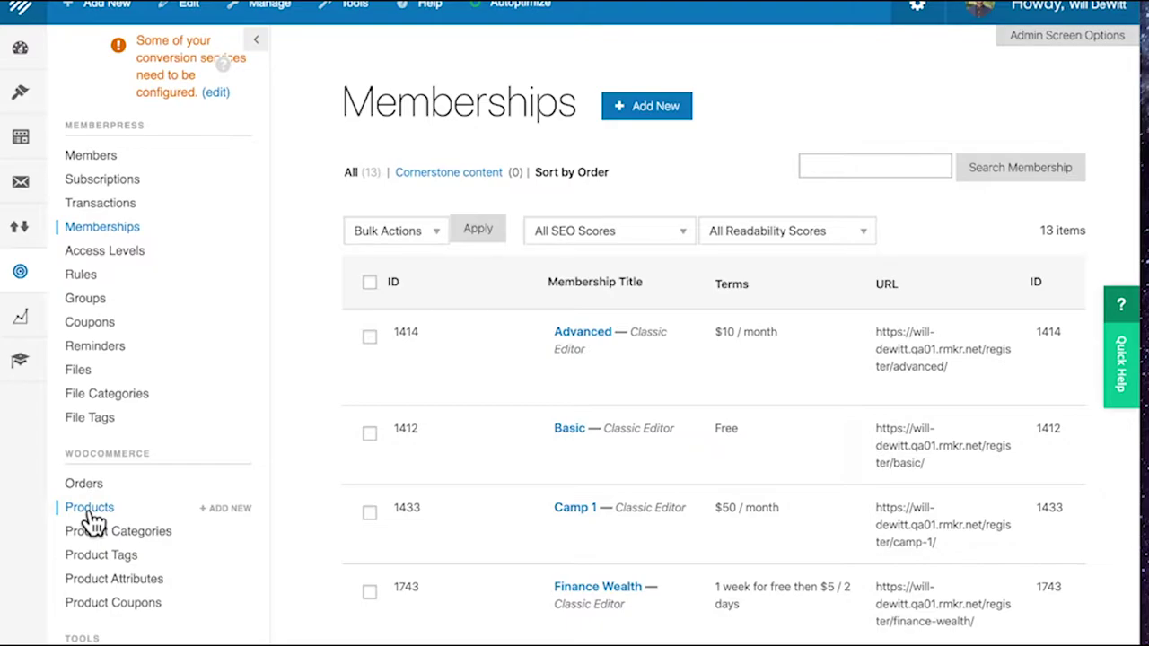
- Create a new WooCommerce product 'Advanced Membership' with description 'This best membership we offer.'
{"action": "left_click", "coordinate": [90, 510]}
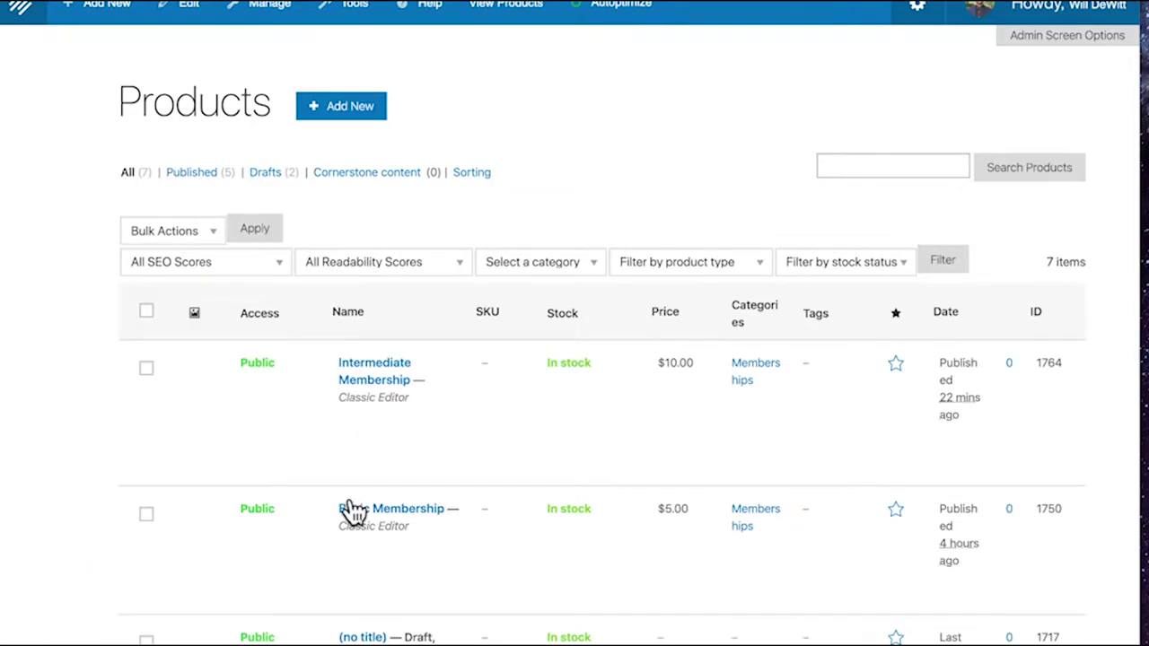
{"action": "left_click", "coordinate": [350, 107]}
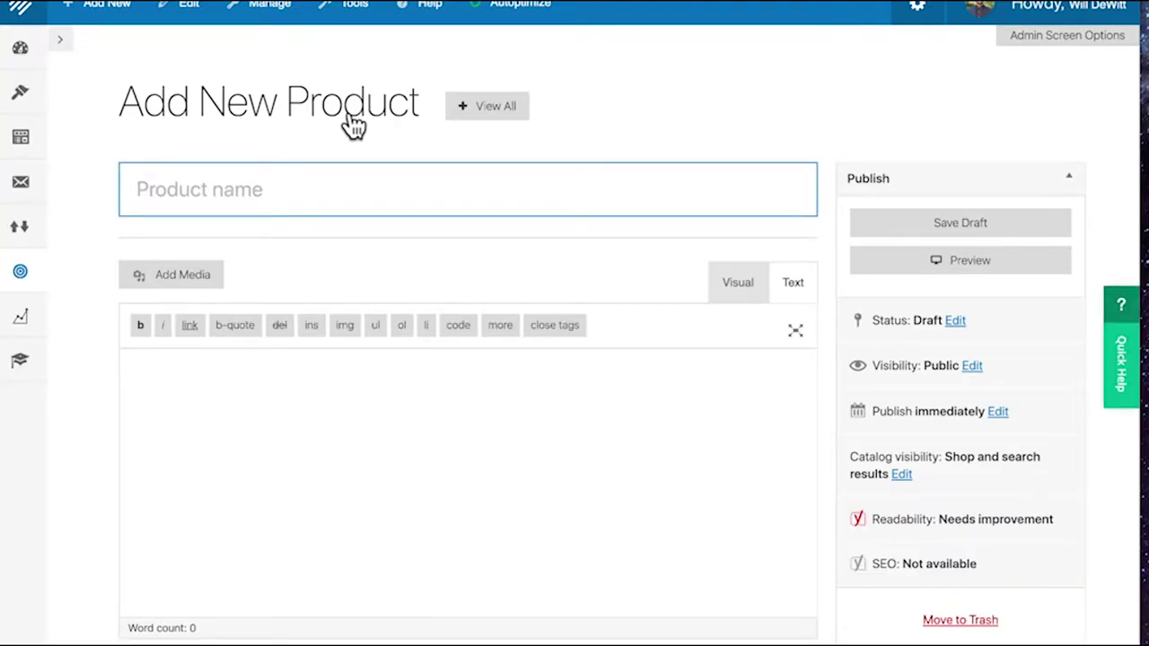
{"action": "type", "text": "Advanc"}
{"action": "key", "text": "BackSpace"}
{"action": "type", "text": "n"}
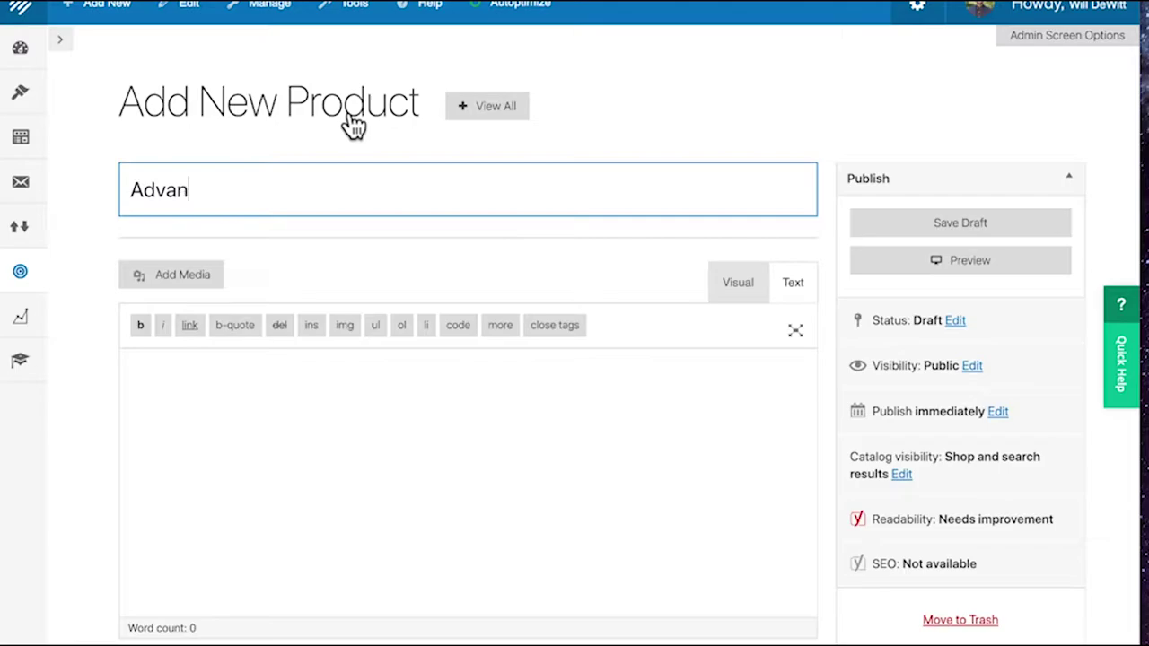
{"action": "type", "text": "ced Membership"}
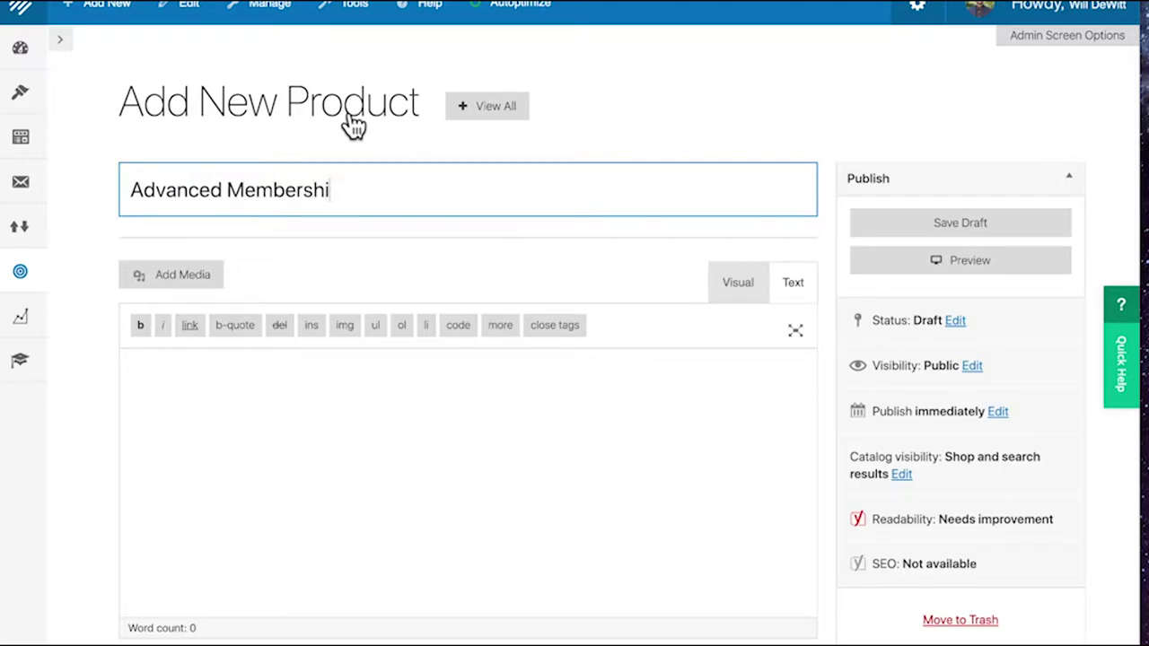
{"action": "left_click", "coordinate": [282, 467]}
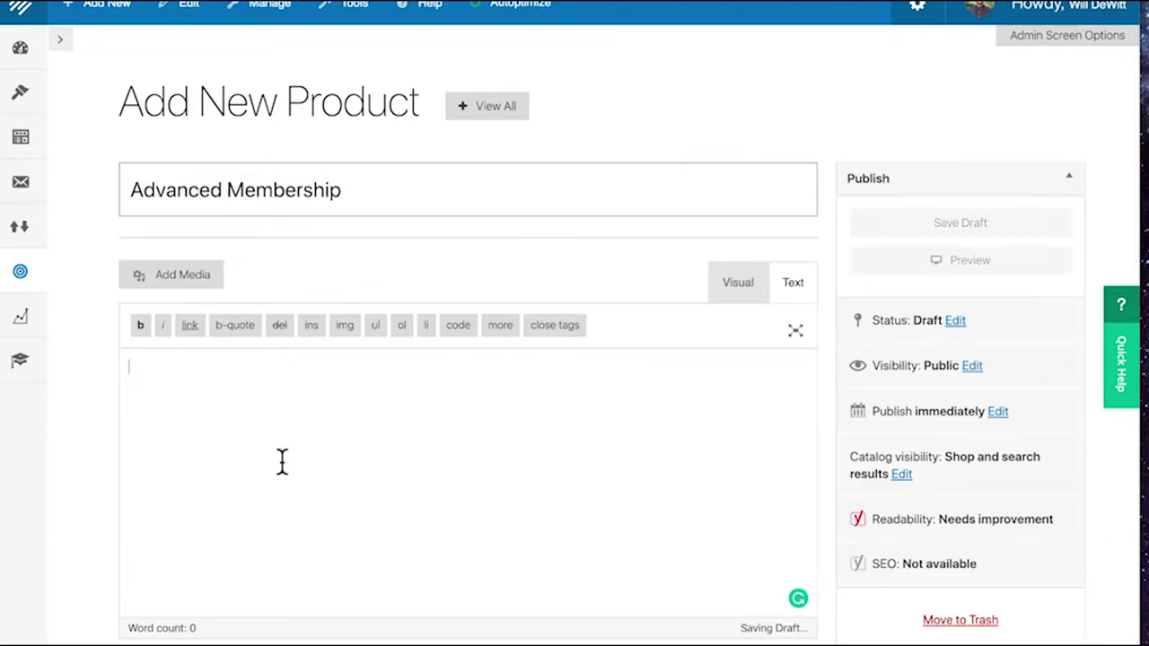
{"action": "type", "text": "This best membershi"}
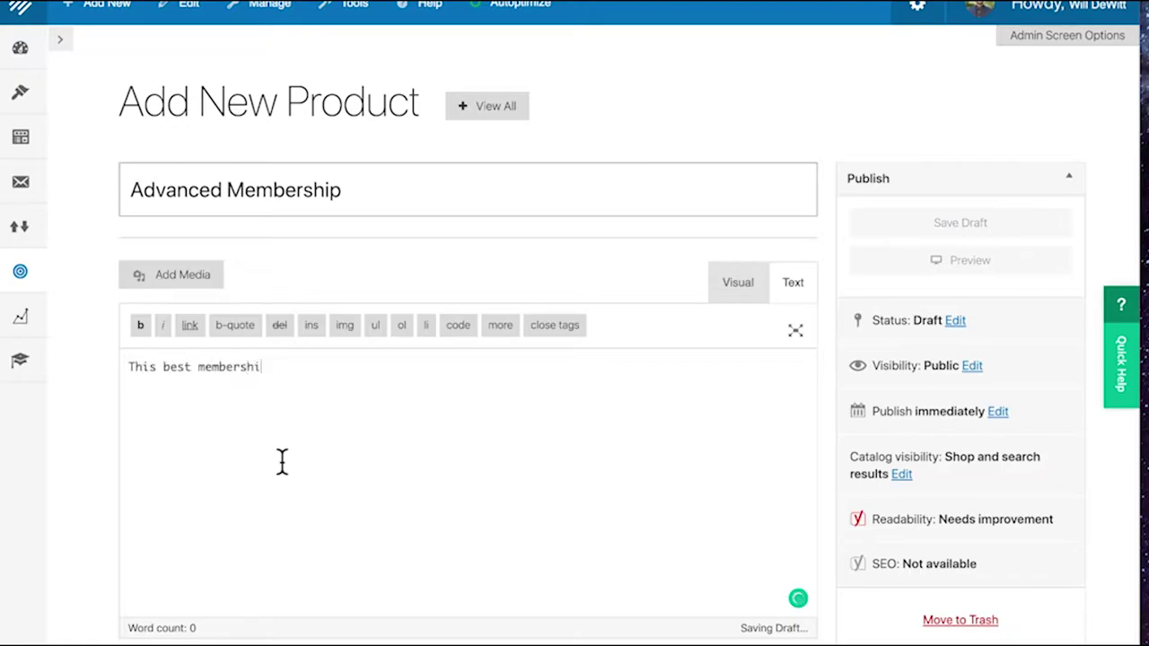
{"action": "type", "text": "p we offer."}
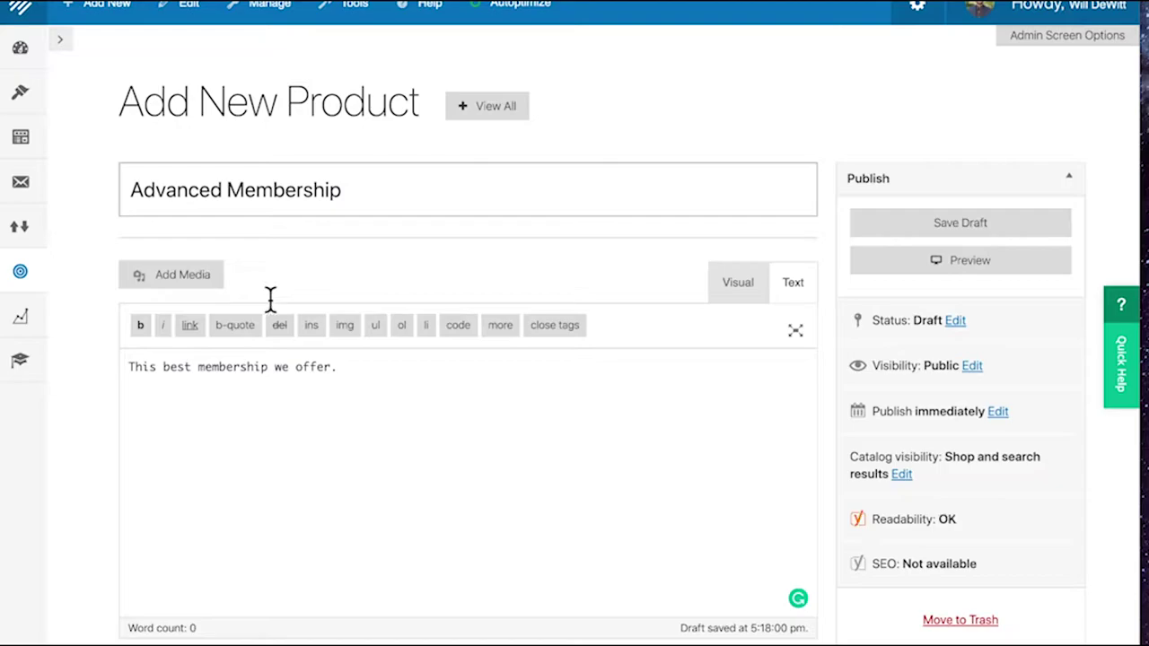
- Tick the Memberships product category and scroll down to the Product data box
{"action": "scroll", "coordinate": [373, 346], "scroll_direction": "down", "scroll_amount": 5}
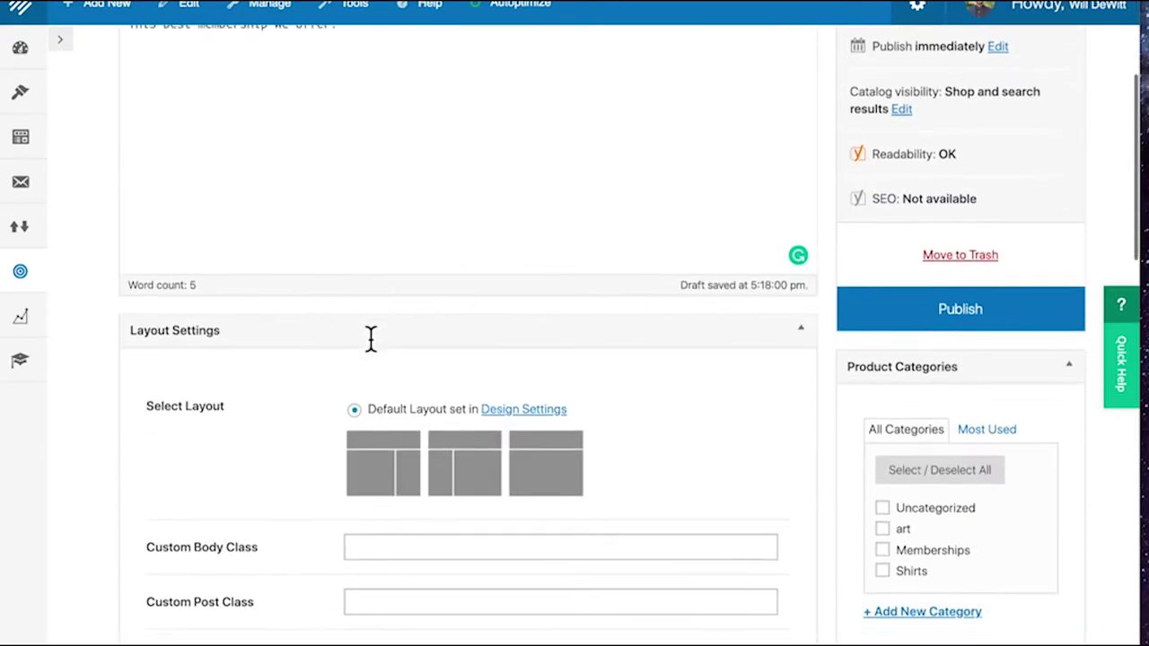
{"action": "scroll", "coordinate": [539, 355], "scroll_direction": "down", "scroll_amount": 1}
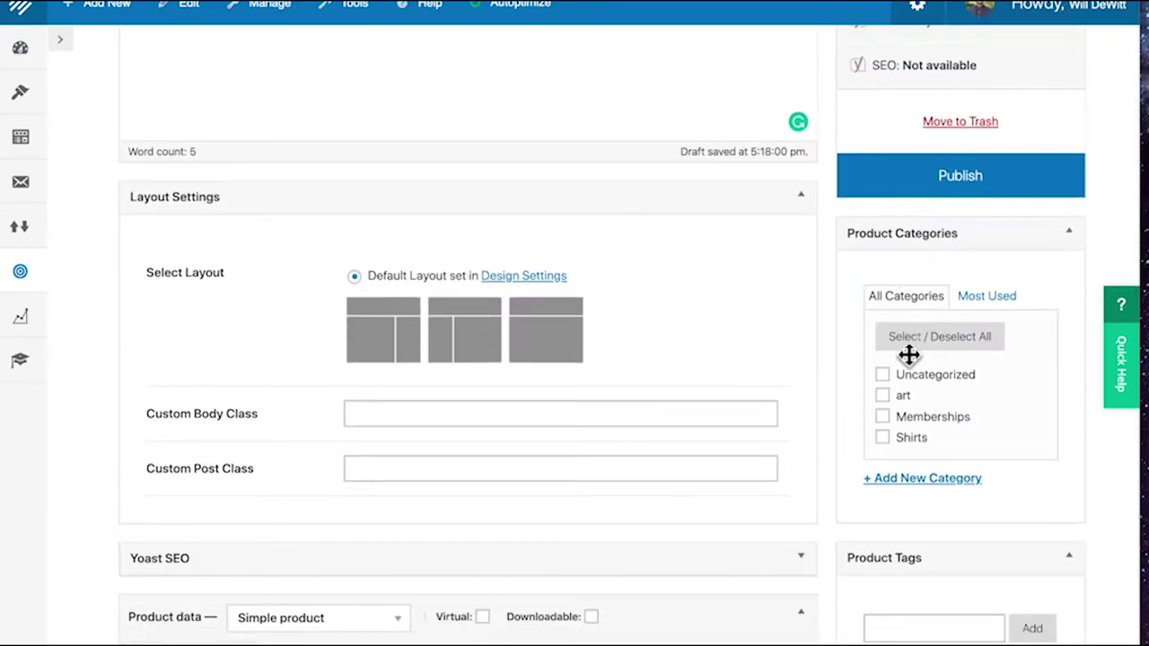
{"action": "scroll", "coordinate": [893, 377], "scroll_direction": "down", "scroll_amount": 1}
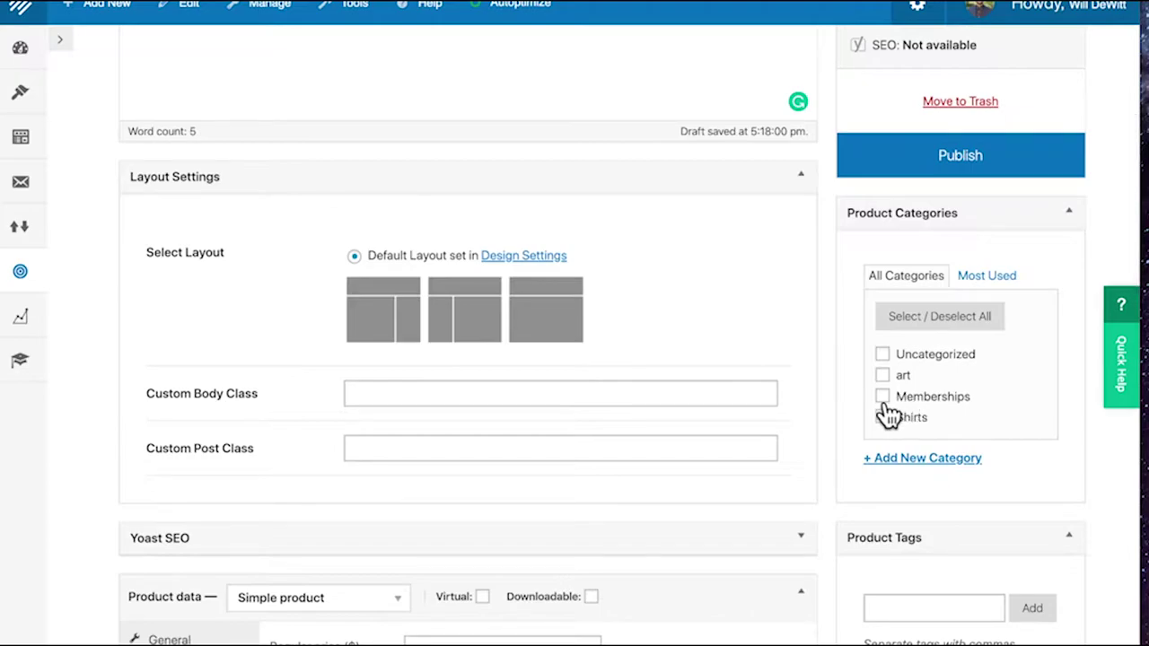
{"action": "left_click", "coordinate": [883, 398]}
{"action": "scroll", "coordinate": [603, 438], "scroll_direction": "down", "scroll_amount": 1}
{"action": "scroll", "coordinate": [603, 439], "scroll_direction": "down", "scroll_amount": 4}
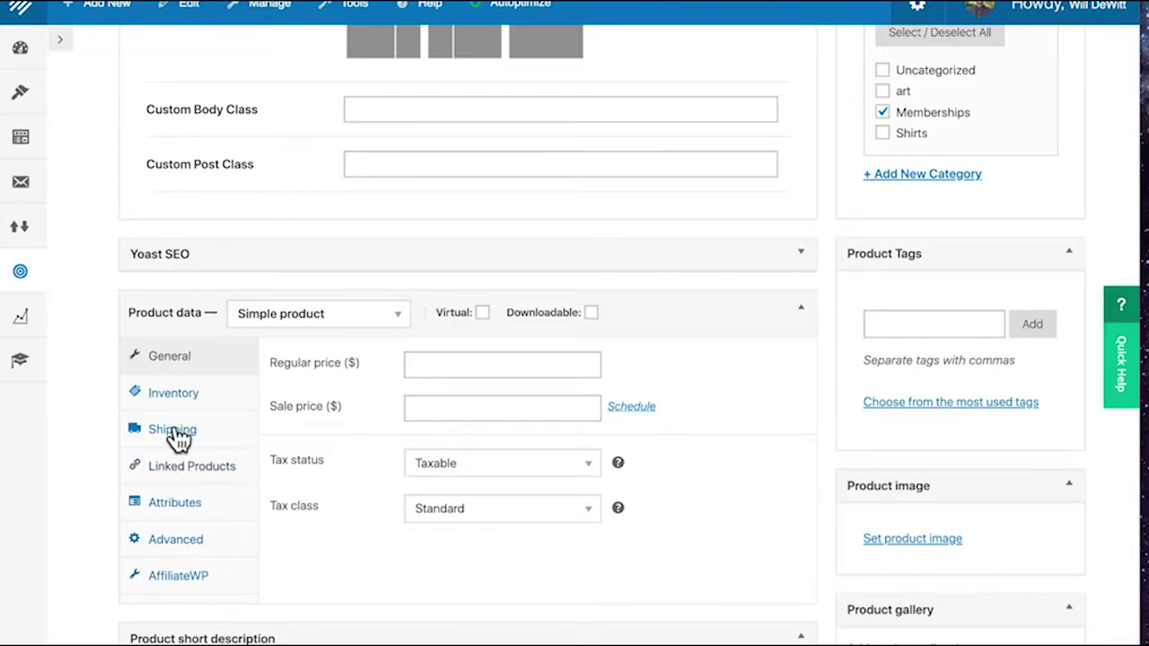
{"action": "mouse_move", "coordinate": [482, 323]}
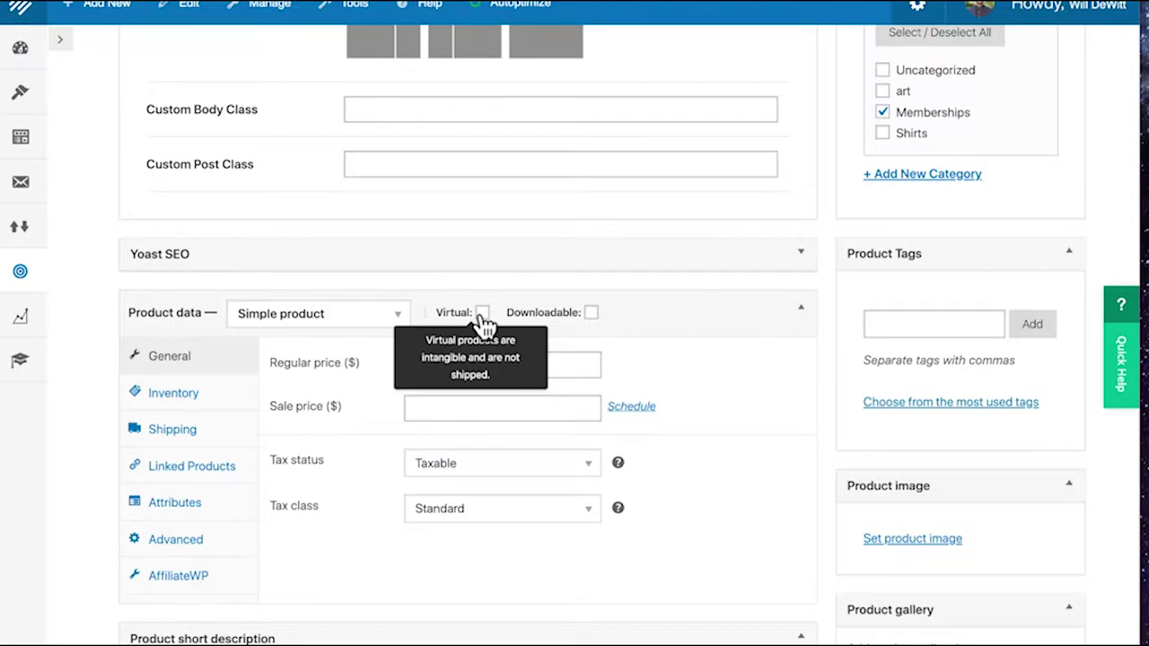
- Make the product Virtual, link it to the Advanced MemberPress level, and enable Access Before Payment
{"action": "left_click", "coordinate": [483, 314]}
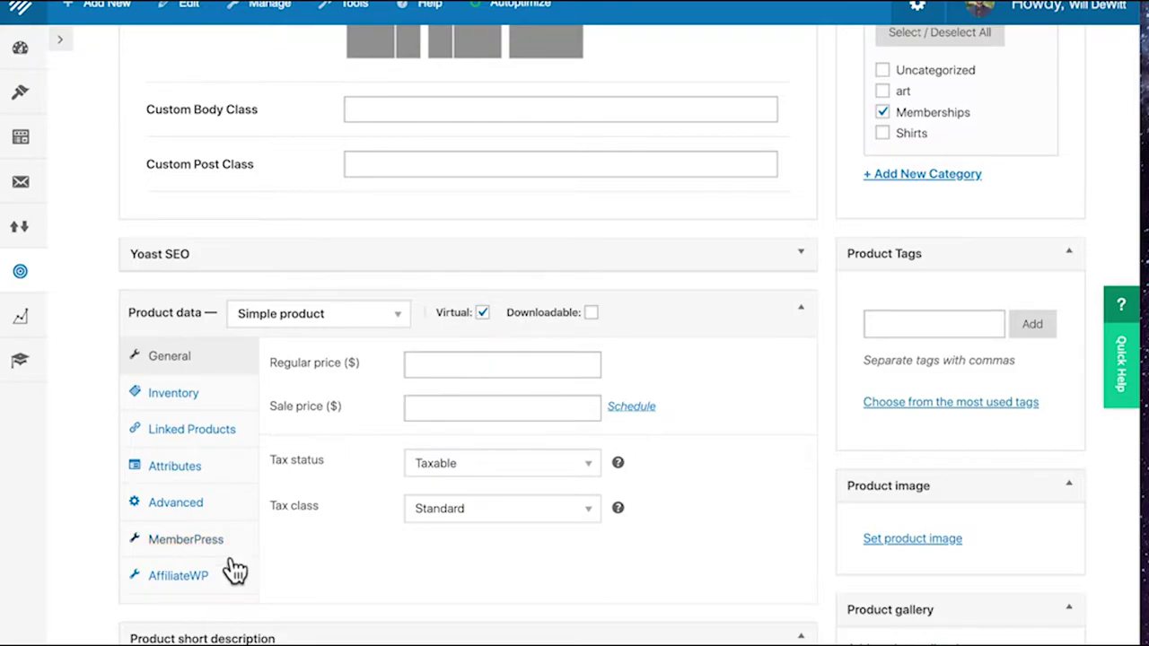
{"action": "left_click", "coordinate": [185, 546]}
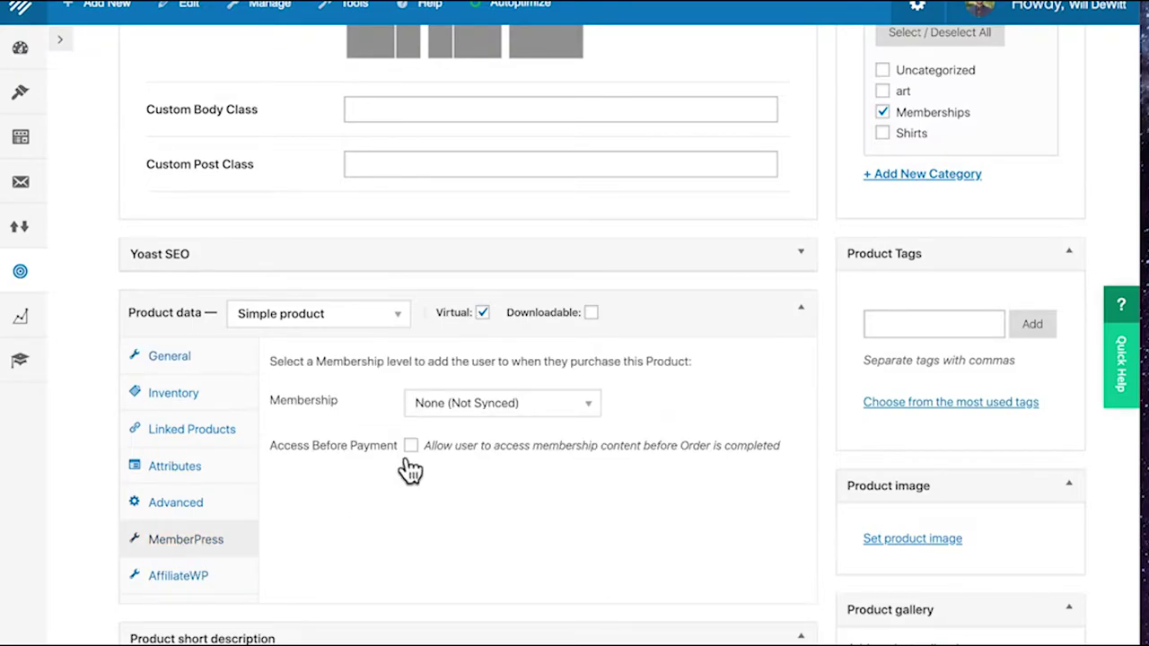
{"action": "left_click", "coordinate": [468, 405]}
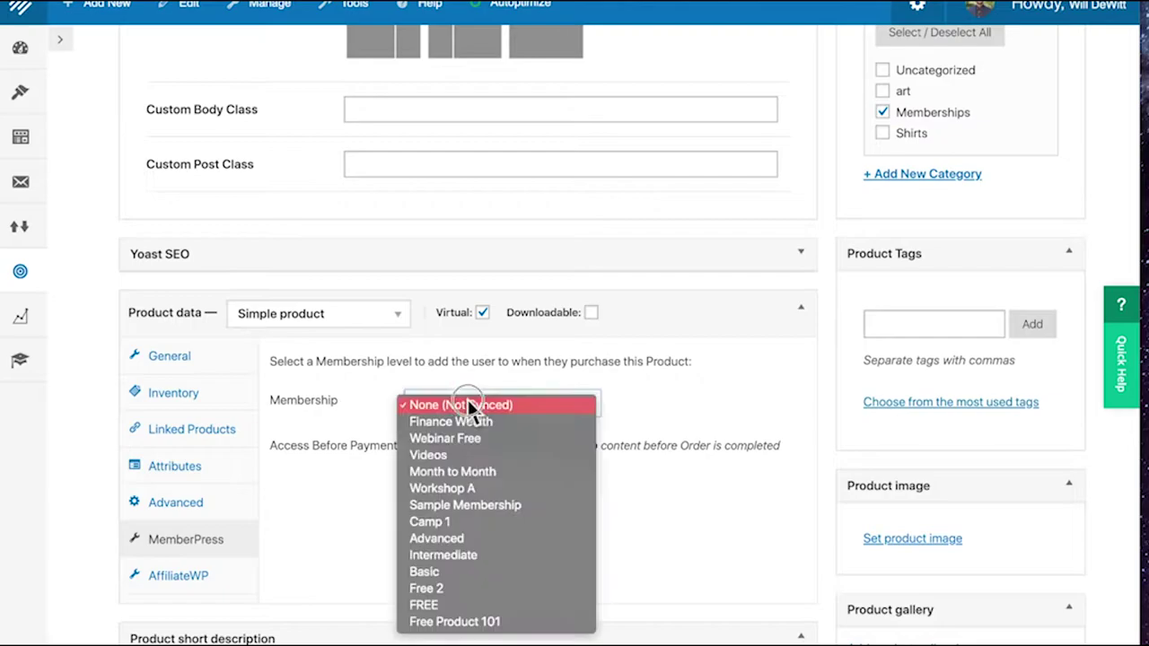
{"action": "left_click", "coordinate": [473, 541]}
{"action": "left_click", "coordinate": [411, 447]}
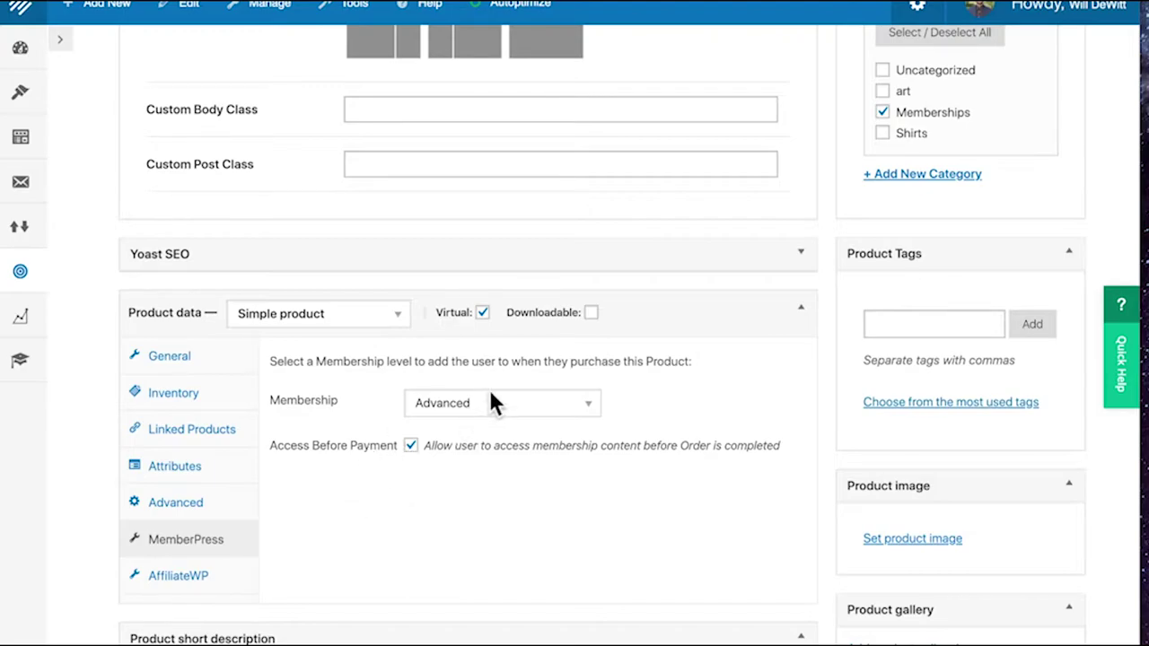
- Set the product's regular price to 15.00 on the General tab
{"action": "left_click", "coordinate": [206, 366]}
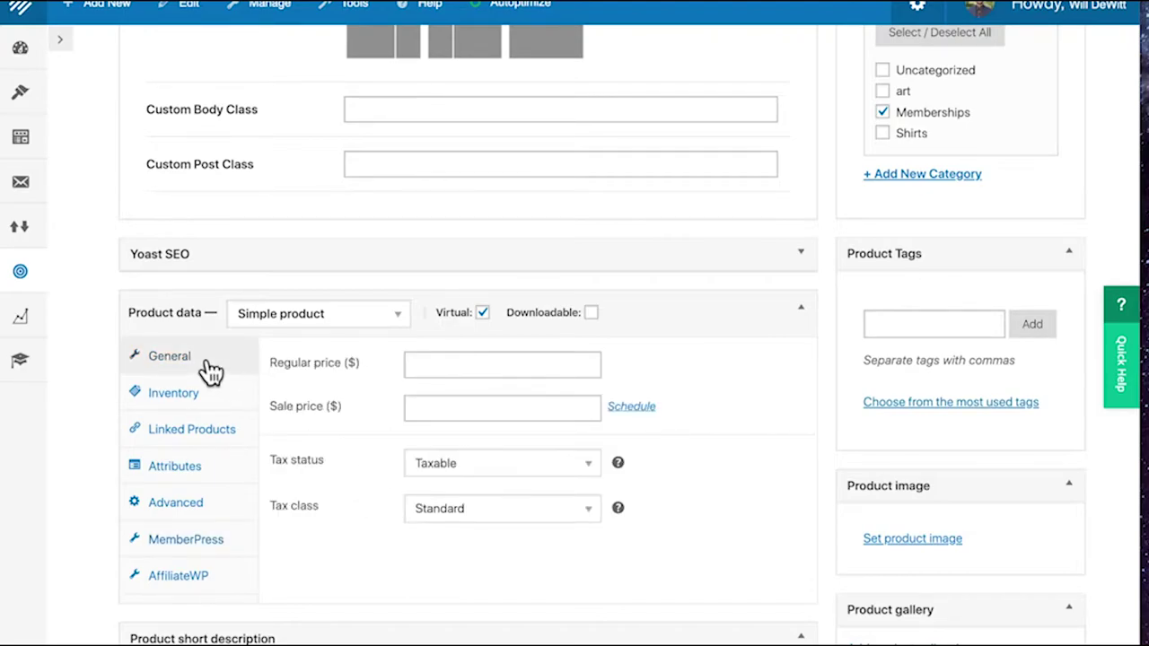
{"action": "left_click", "coordinate": [476, 367]}
{"action": "type", "text": "15.00"}
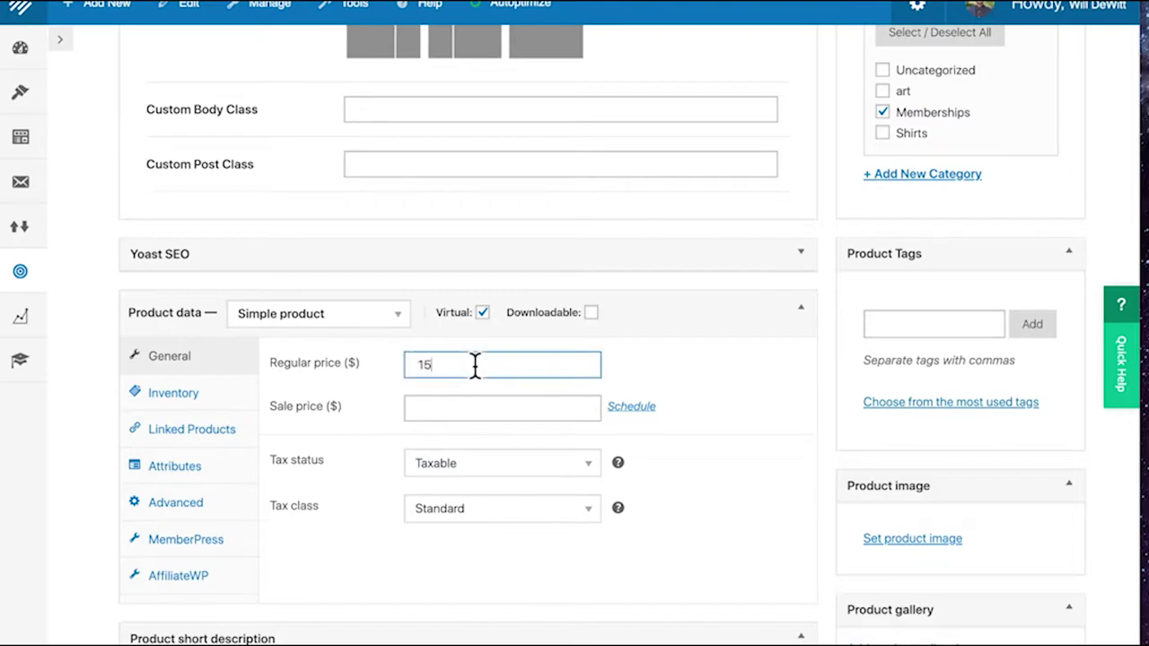
{"action": "left_click", "coordinate": [740, 361]}
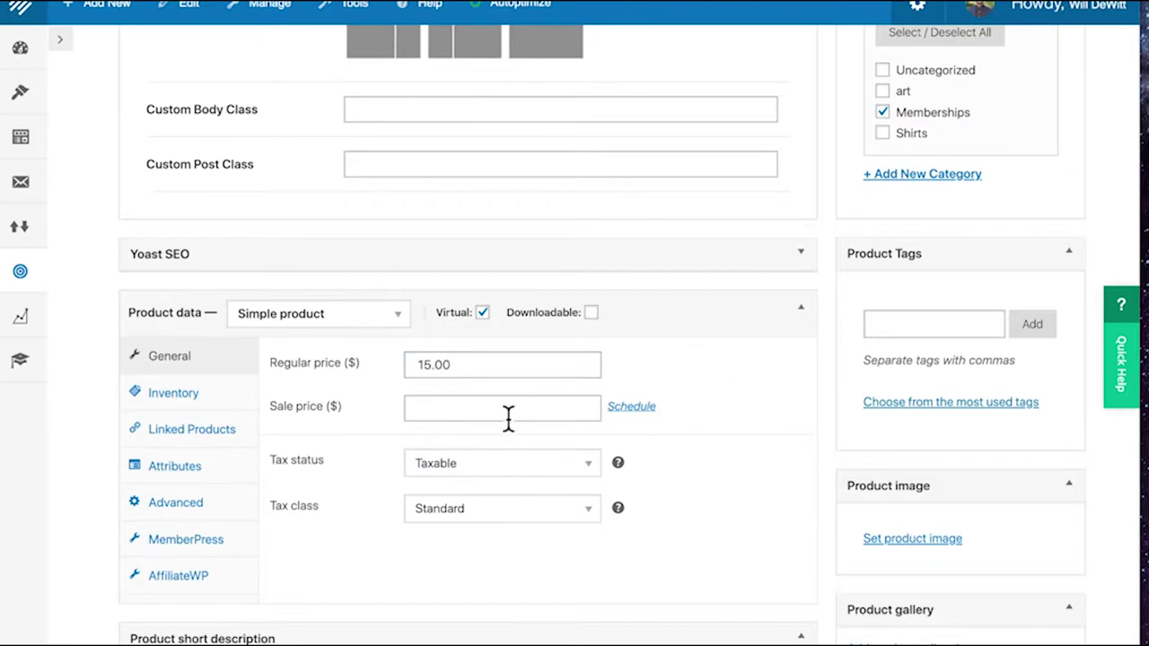
- Set the ADVANCED MEMBERSHIP graphic as the product image
{"action": "scroll", "coordinate": [501, 480], "scroll_direction": "down", "scroll_amount": 1}
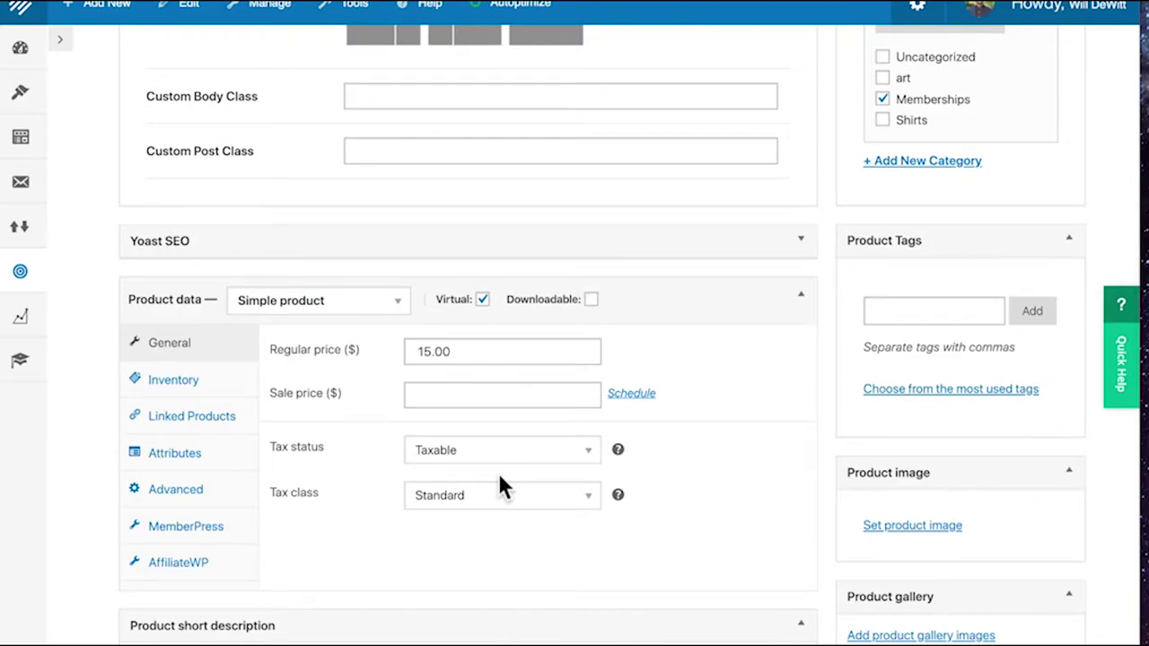
{"action": "scroll", "coordinate": [508, 529], "scroll_direction": "down", "scroll_amount": 4}
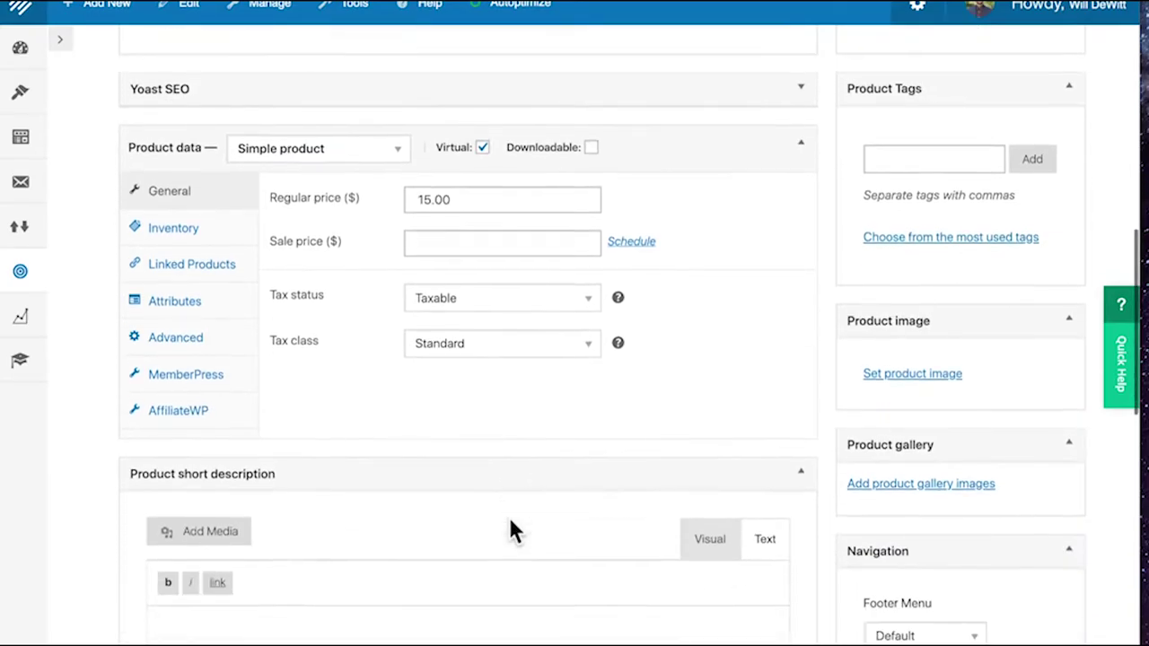
{"action": "scroll", "coordinate": [488, 552], "scroll_direction": "down", "scroll_amount": 1}
{"action": "scroll", "coordinate": [571, 538], "scroll_direction": "up", "scroll_amount": 1}
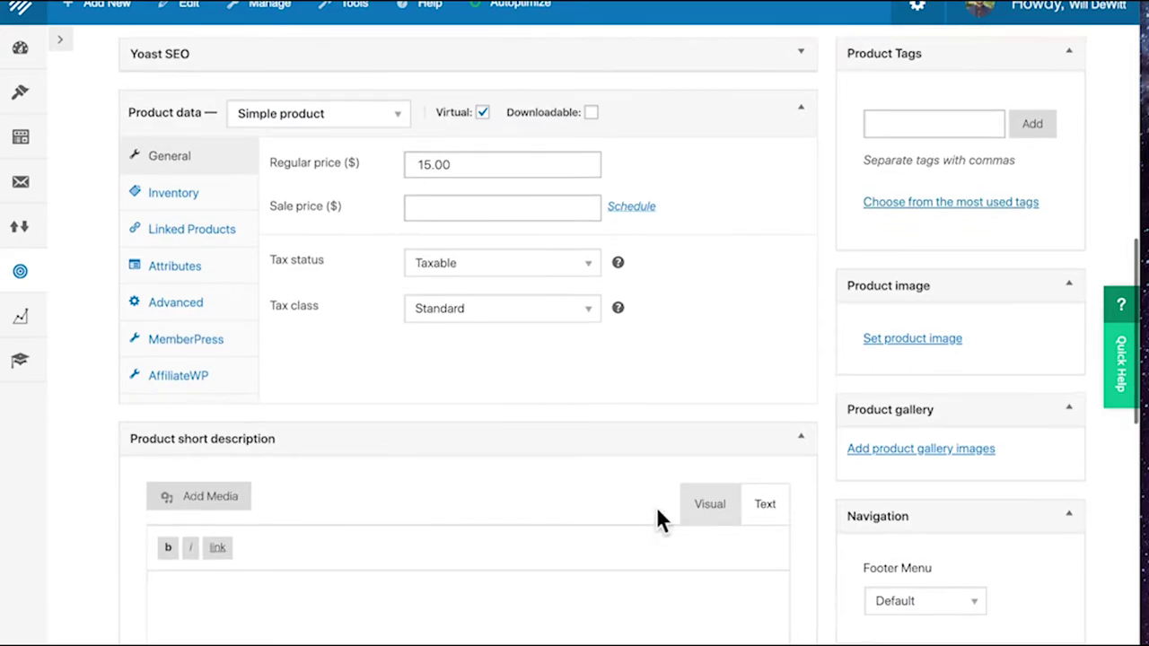
{"action": "left_click", "coordinate": [925, 350]}
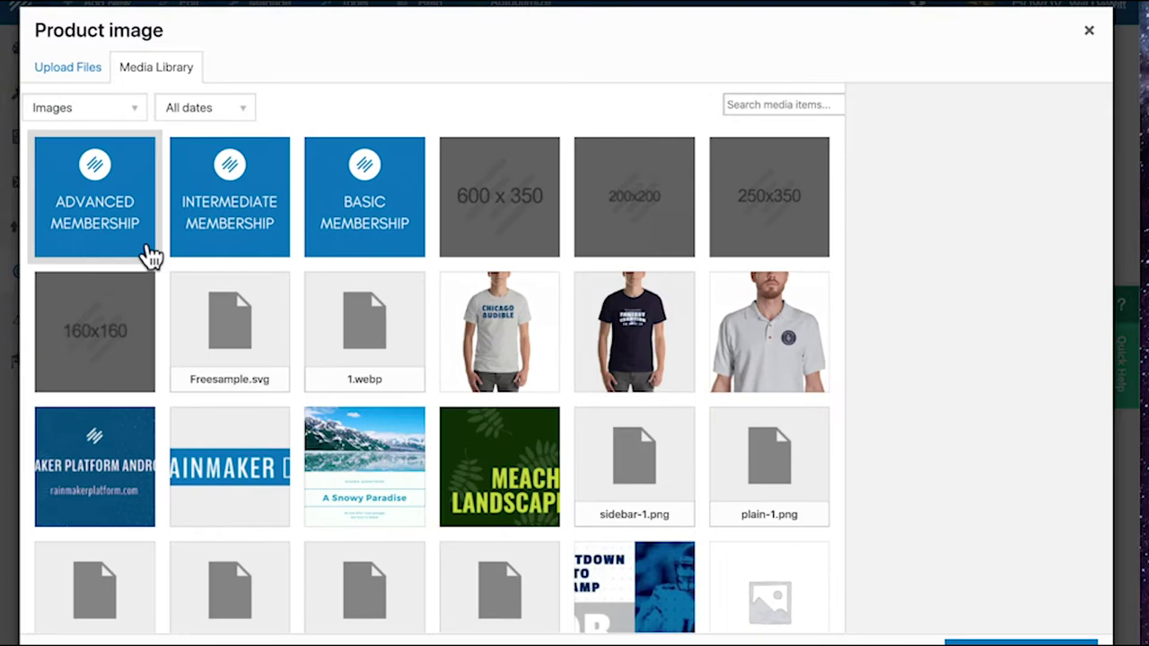
{"action": "left_click", "coordinate": [105, 242]}
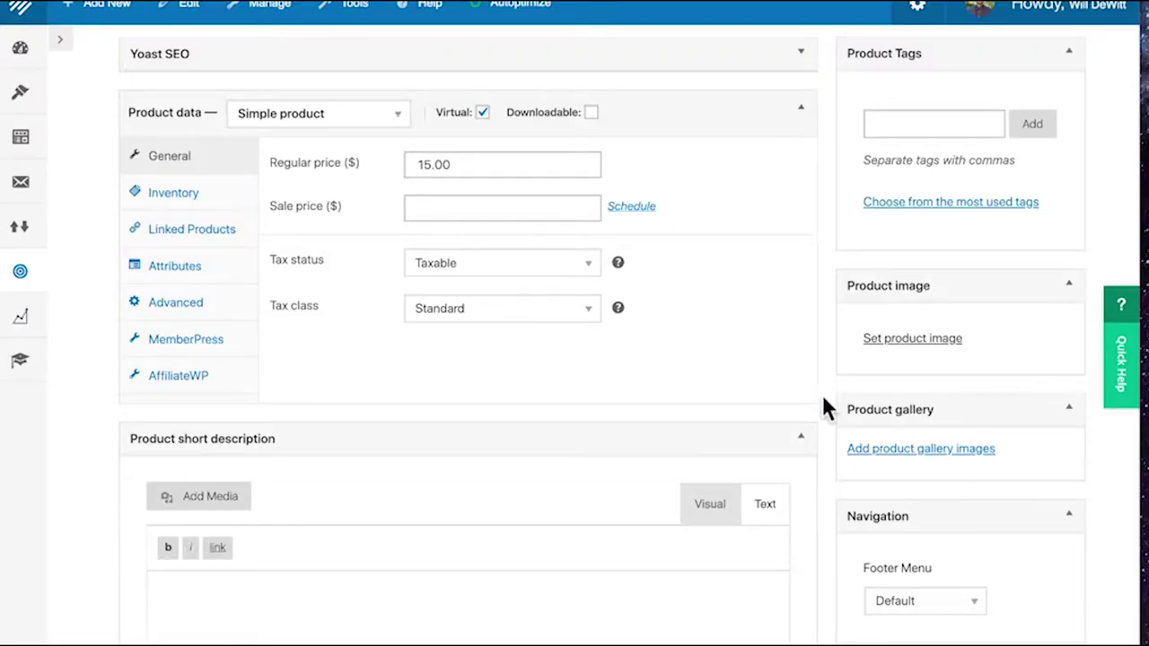
{"action": "scroll", "coordinate": [652, 425], "scroll_direction": "down", "scroll_amount": 5}
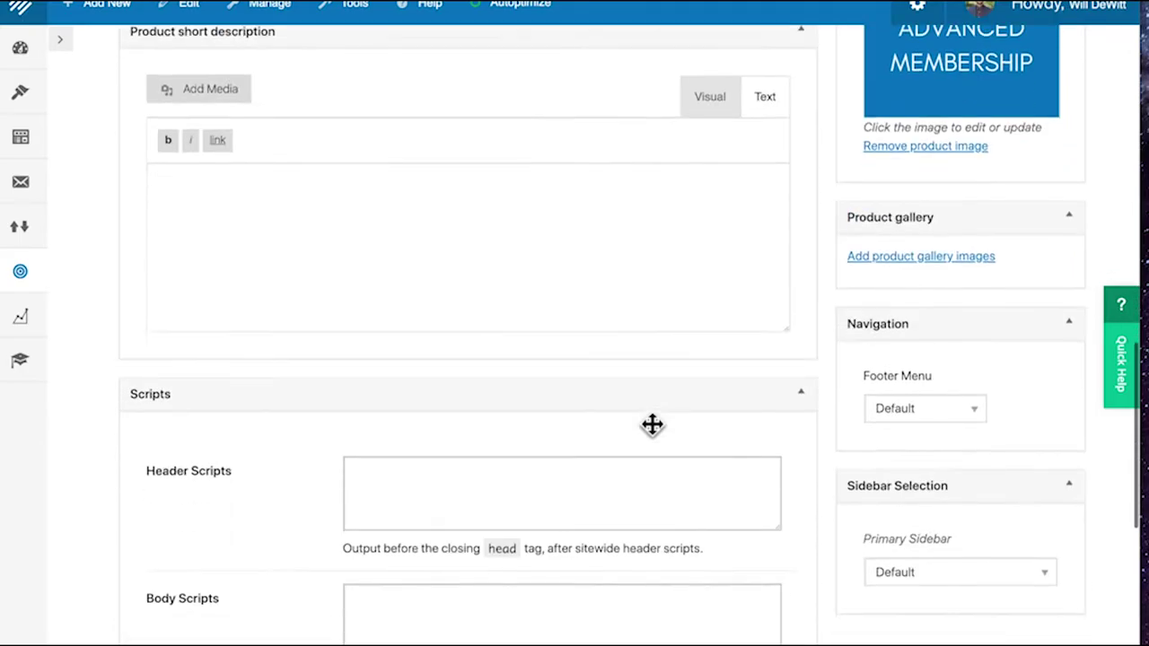
{"action": "scroll", "coordinate": [653, 422], "scroll_direction": "up", "scroll_amount": 7}
- Publish the Advanced Membership product from the Publish box
{"action": "scroll", "coordinate": [653, 426], "scroll_direction": "up", "scroll_amount": 4}
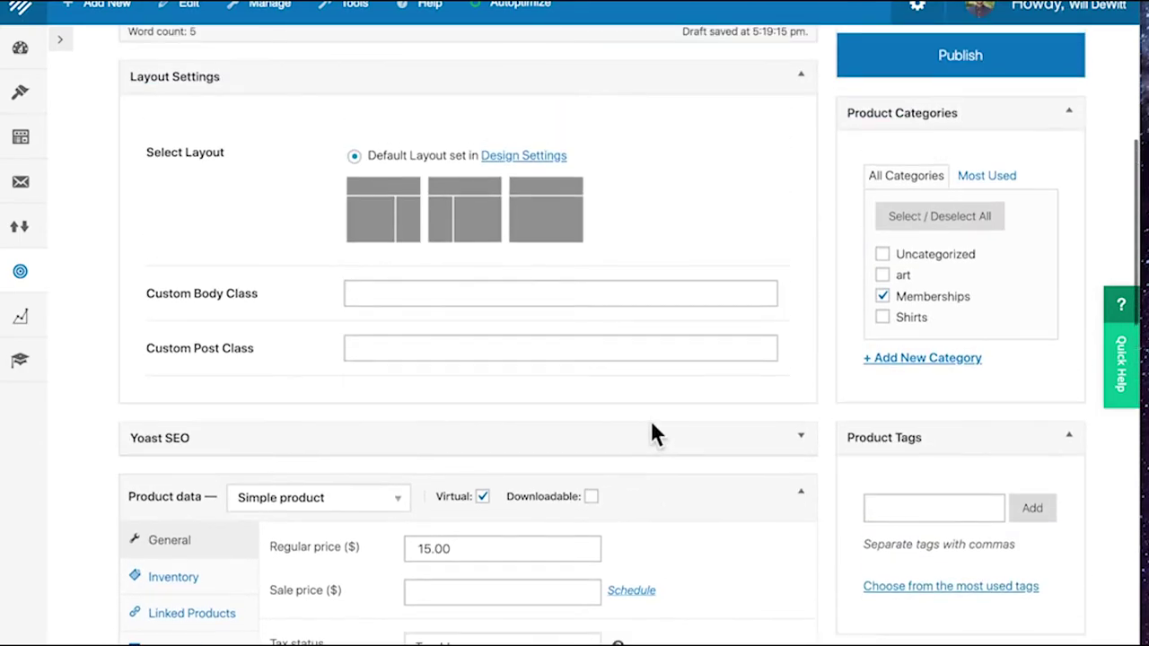
{"action": "scroll", "coordinate": [535, 351], "scroll_direction": "up", "scroll_amount": 5}
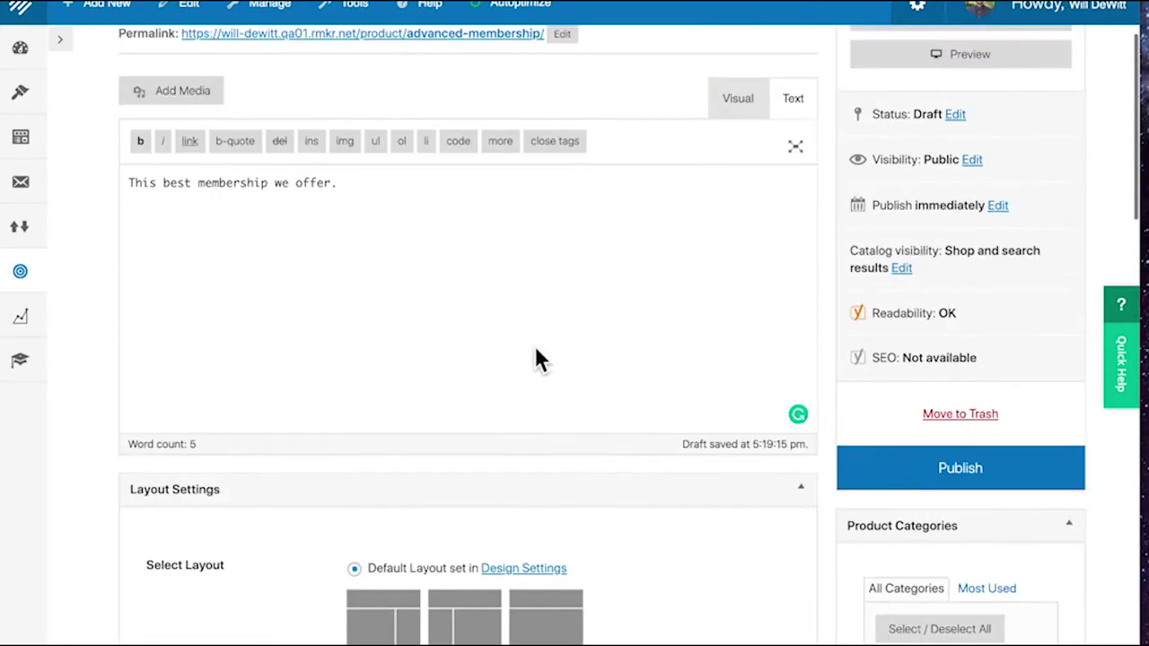
{"action": "scroll", "coordinate": [547, 299], "scroll_direction": "down", "scroll_amount": 5}
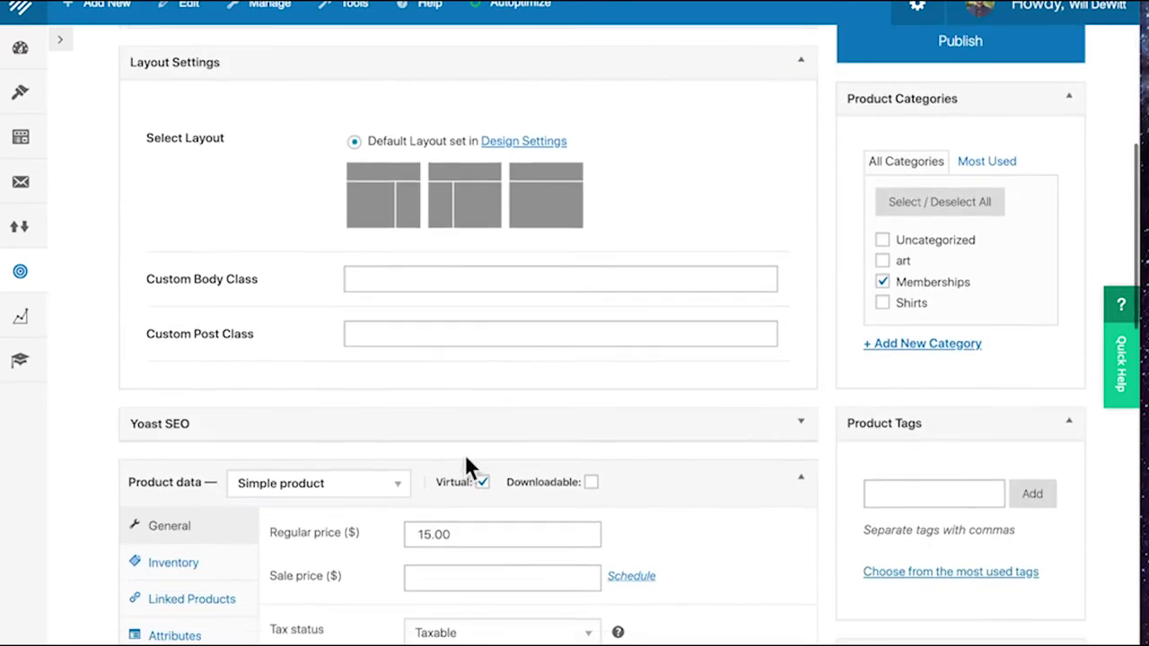
{"action": "scroll", "coordinate": [562, 453], "scroll_direction": "up", "scroll_amount": 1}
{"action": "scroll", "coordinate": [593, 422], "scroll_direction": "up", "scroll_amount": 1}
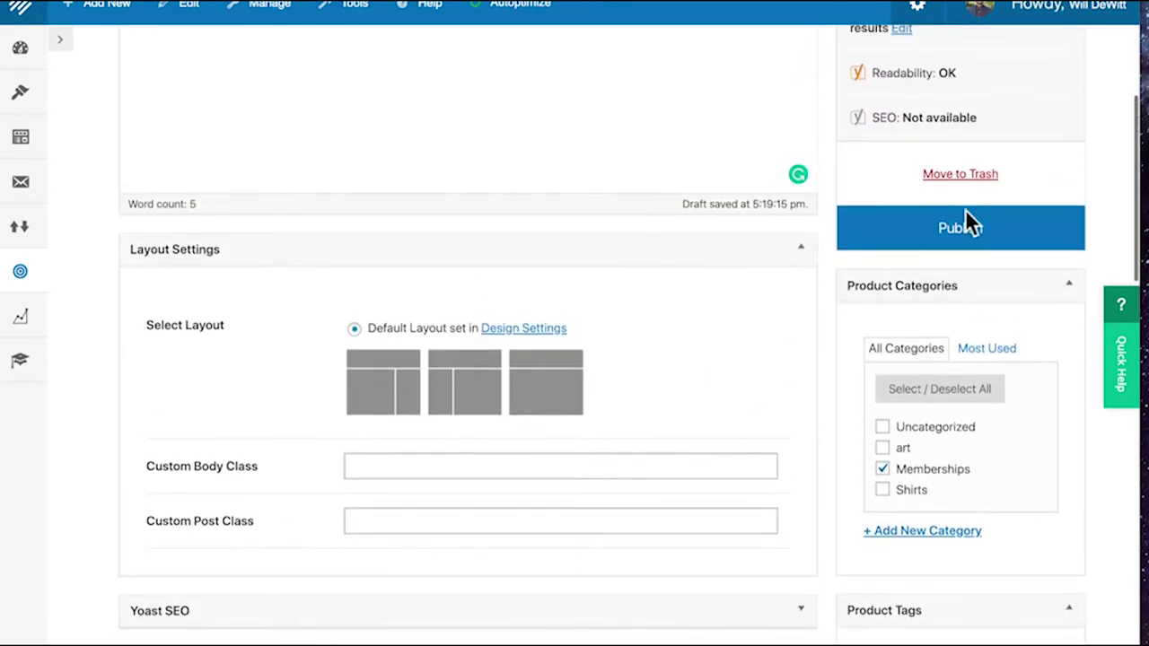
{"action": "left_click", "coordinate": [960, 230]}
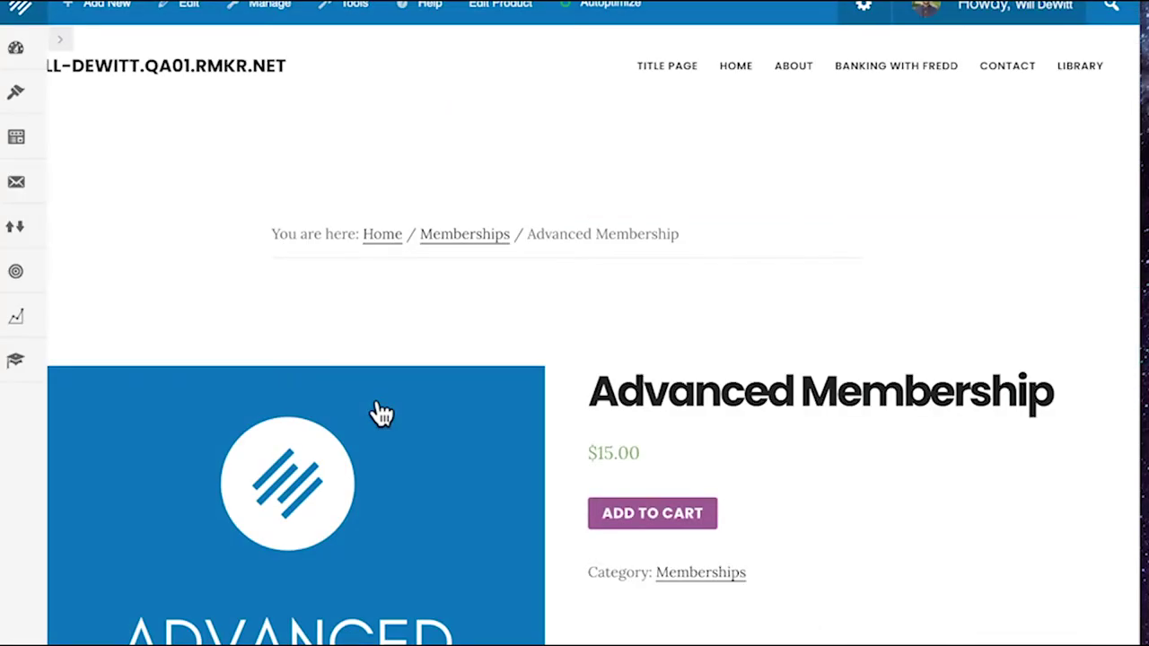
- Add Advanced Membership to the cart from its product page
{"action": "scroll", "coordinate": [377, 410], "scroll_direction": "down", "scroll_amount": 3}
{"action": "scroll", "coordinate": [382, 413], "scroll_direction": "down", "scroll_amount": 2}
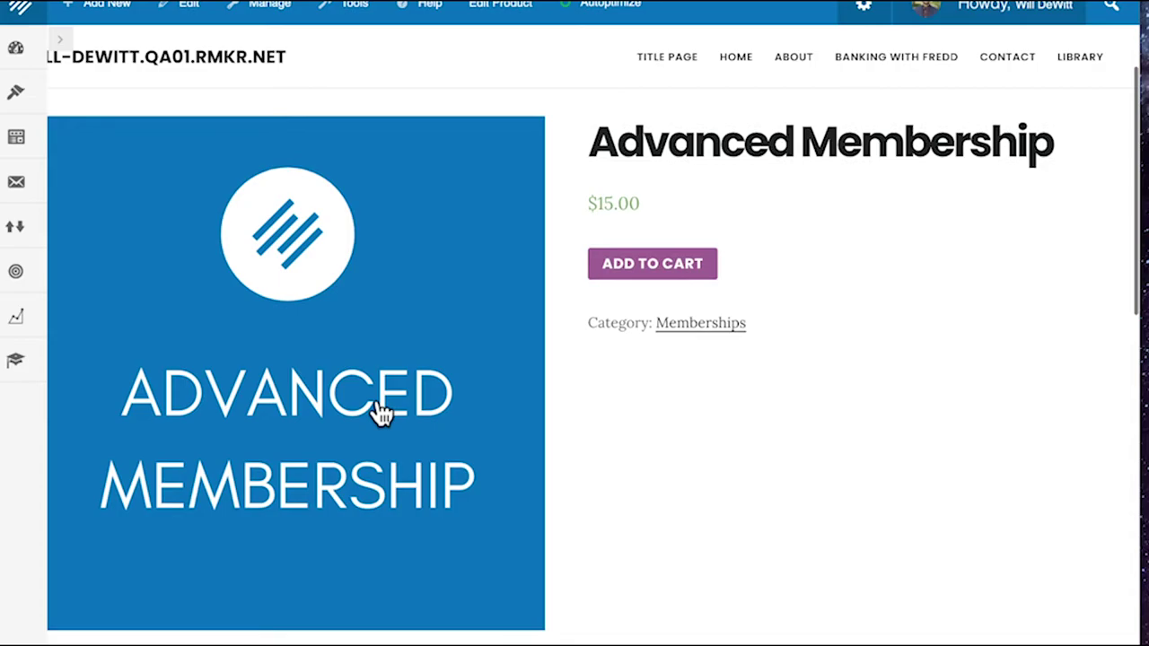
{"action": "left_click", "coordinate": [644, 270]}
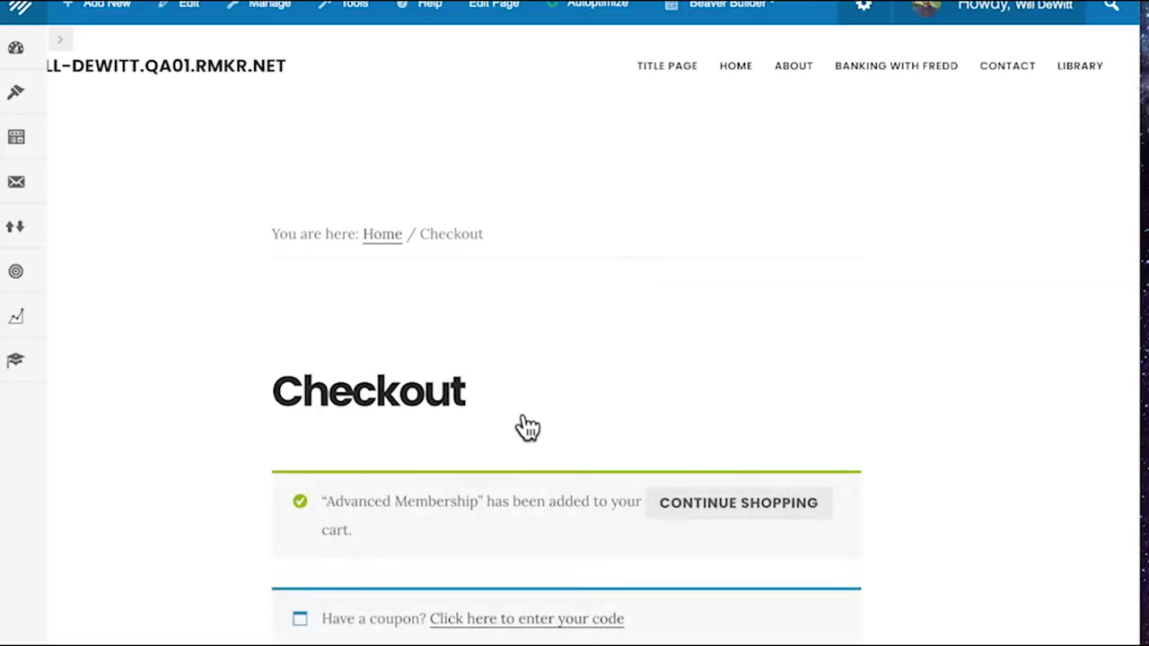
- Review the checkout order table showing Advanced and Basic Membership totalling $20.00
{"action": "scroll", "coordinate": [524, 422], "scroll_direction": "down", "scroll_amount": 4}
{"action": "scroll", "coordinate": [525, 415], "scroll_direction": "down", "scroll_amount": 5}
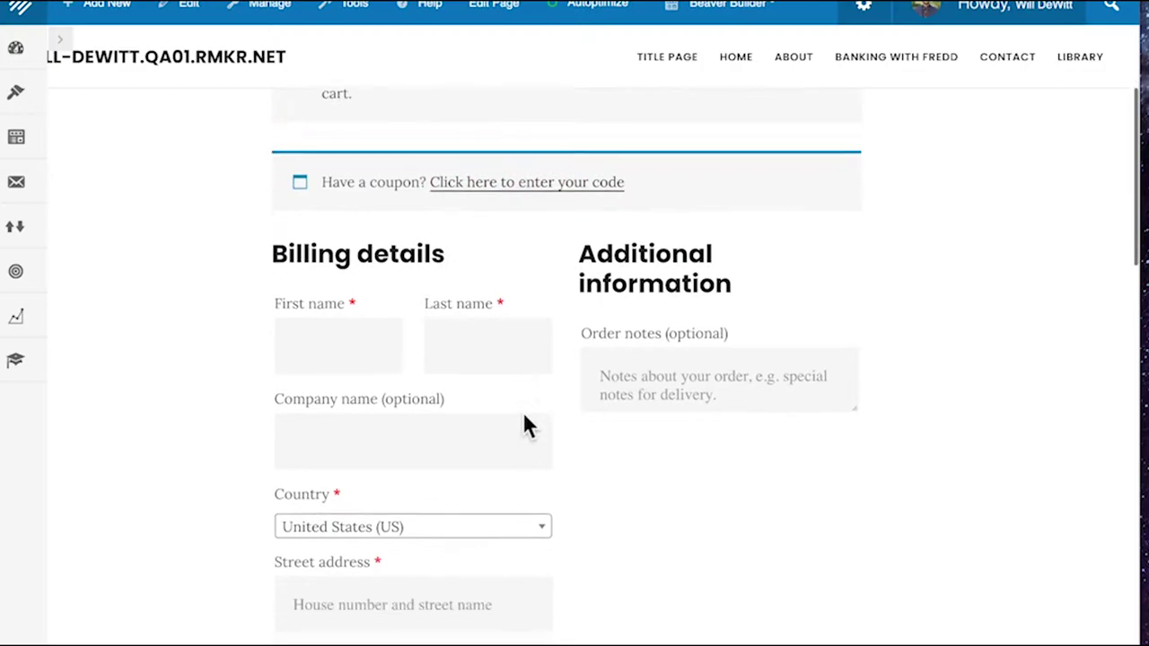
{"action": "scroll", "coordinate": [524, 415], "scroll_direction": "down", "scroll_amount": 12}
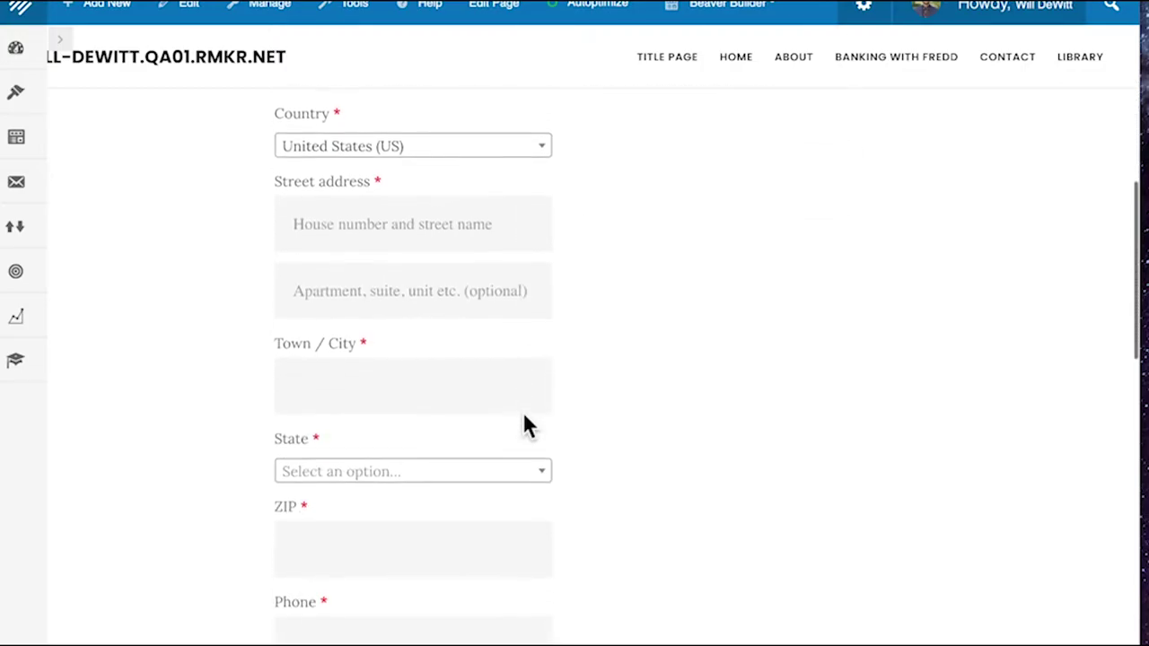
{"action": "scroll", "coordinate": [525, 415], "scroll_direction": "down", "scroll_amount": 2}
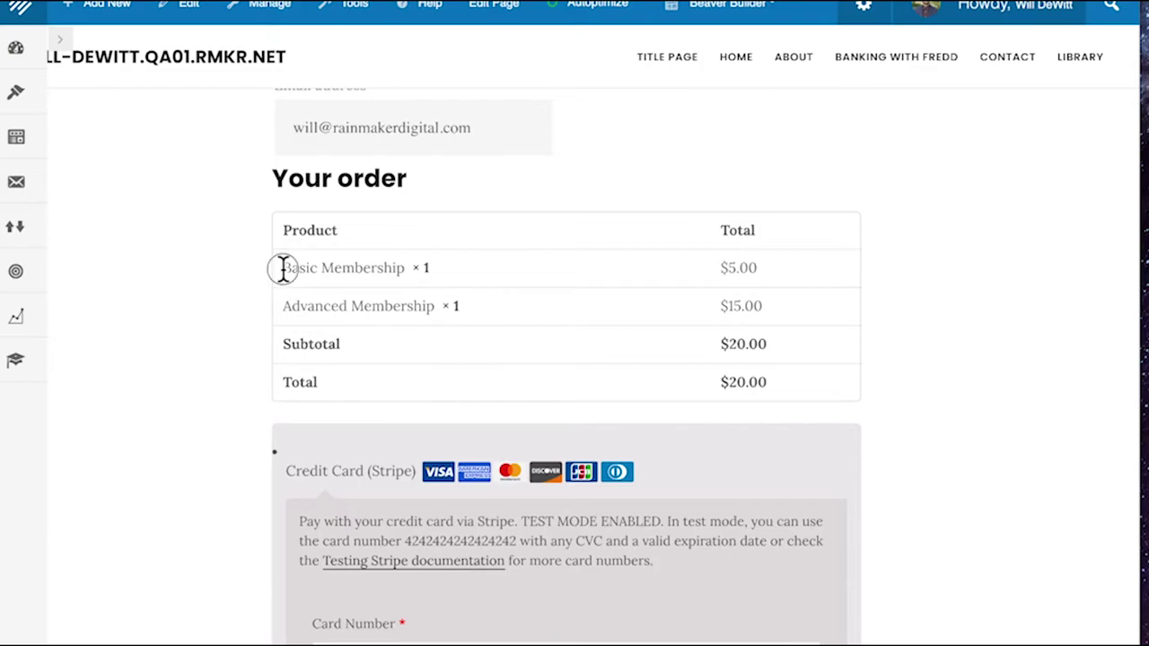
{"action": "left_click_drag", "start_coordinate": [278, 267], "coordinate": [470, 267]}
{"action": "left_click", "coordinate": [474, 278]}
{"action": "scroll", "coordinate": [460, 329], "scroll_direction": "down", "scroll_amount": 3}
{"action": "scroll", "coordinate": [458, 328], "scroll_direction": "up", "scroll_amount": 3}
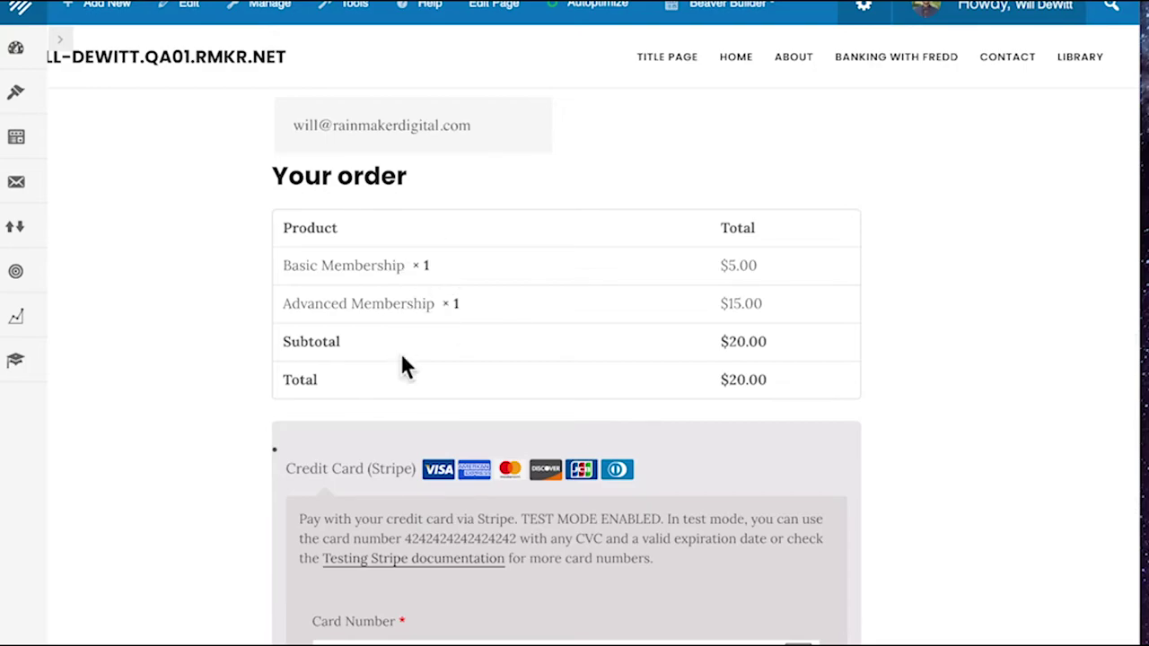
{"action": "scroll", "coordinate": [402, 359], "scroll_direction": "up", "scroll_amount": 8}
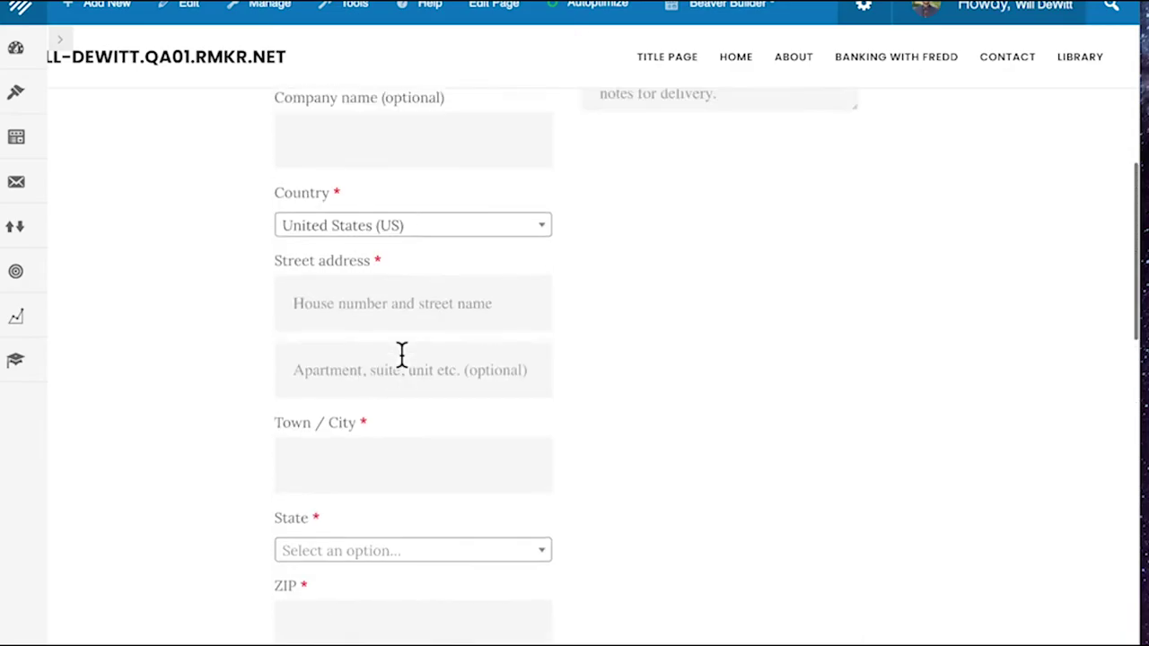
{"action": "scroll", "coordinate": [402, 354], "scroll_direction": "up", "scroll_amount": 5}
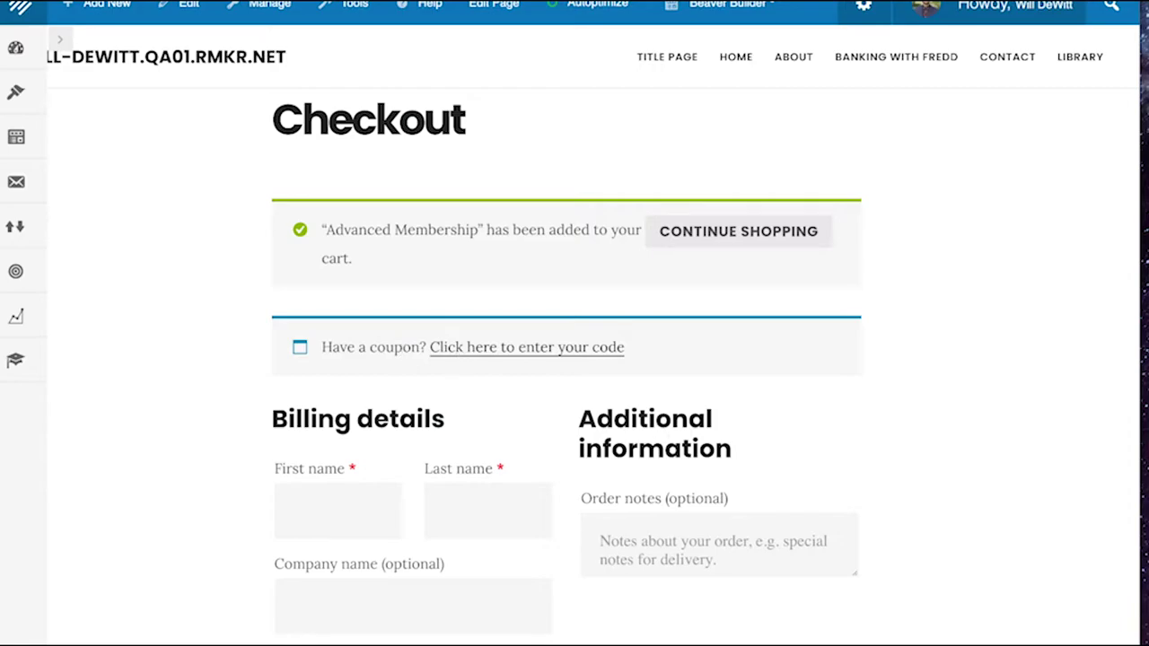
{"action": "scroll", "coordinate": [565, 359], "scroll_direction": "up", "scroll_amount": 3}
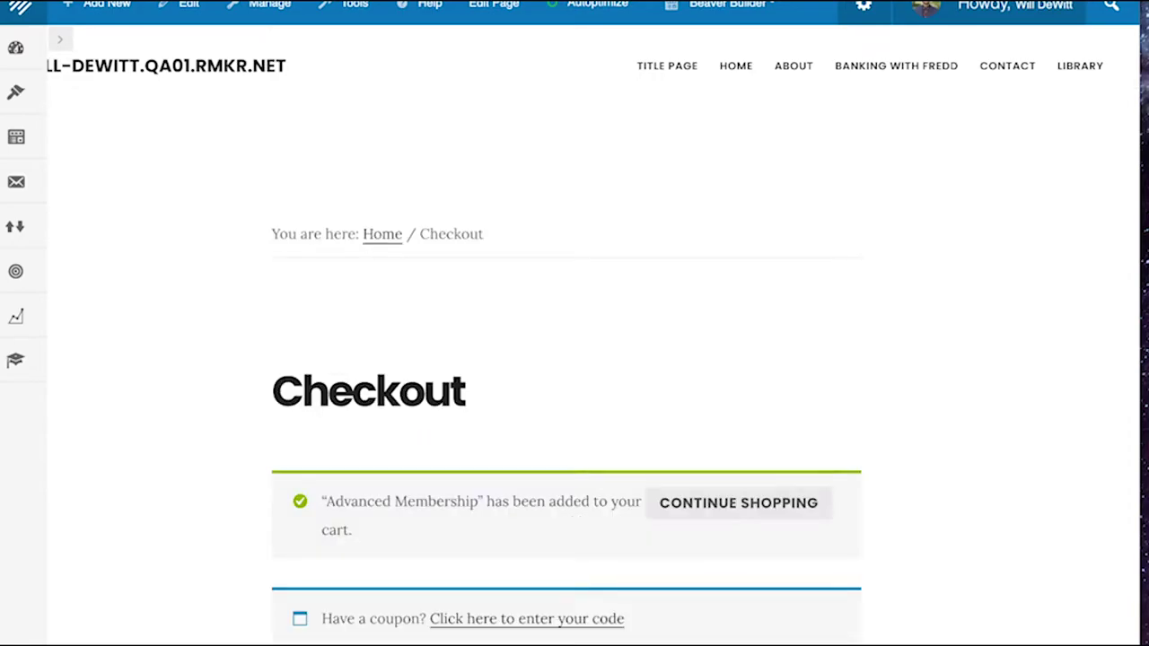
{"action": "scroll", "coordinate": [218, 503], "scroll_direction": "down", "scroll_amount": 1}
{"action": "scroll", "coordinate": [218, 502], "scroll_direction": "down", "scroll_amount": 5}
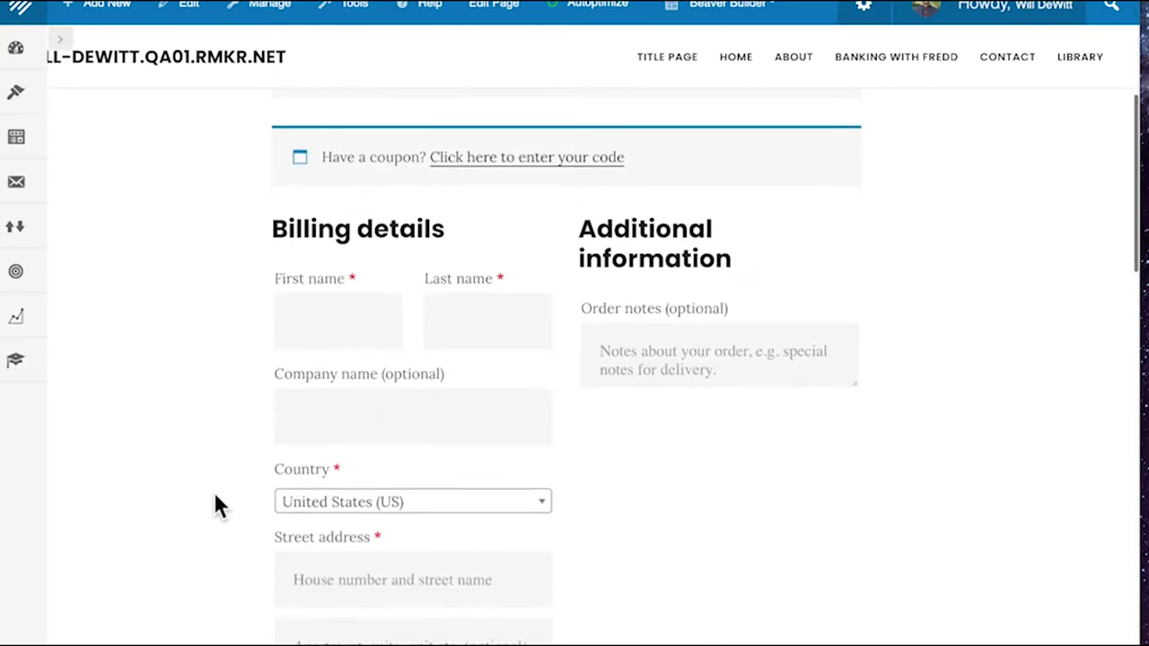
{"action": "scroll", "coordinate": [451, 499], "scroll_direction": "down", "scroll_amount": 6}
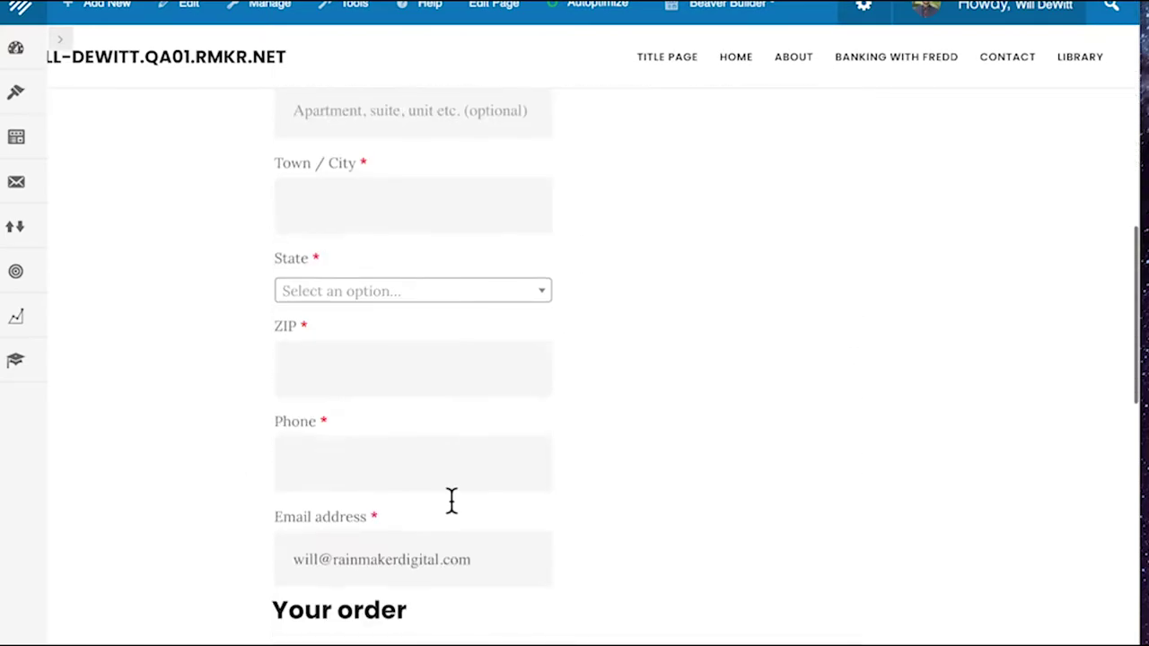
{"action": "scroll", "coordinate": [452, 500], "scroll_direction": "down", "scroll_amount": 8}
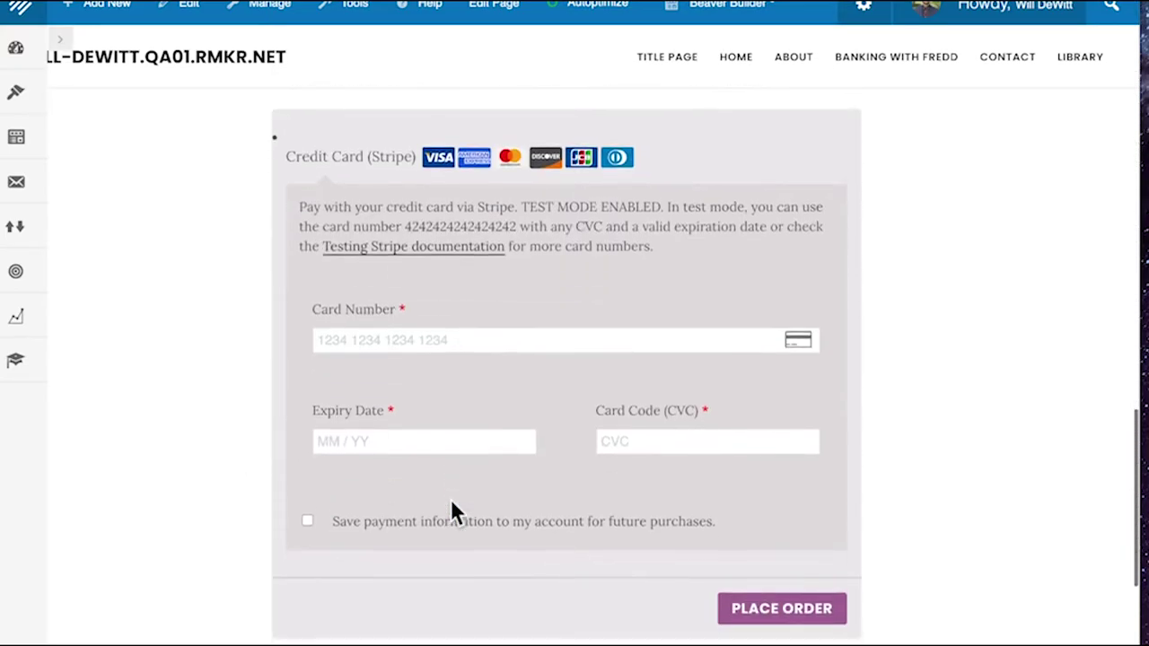
{"action": "scroll", "coordinate": [449, 323], "scroll_direction": "down", "scroll_amount": 3}
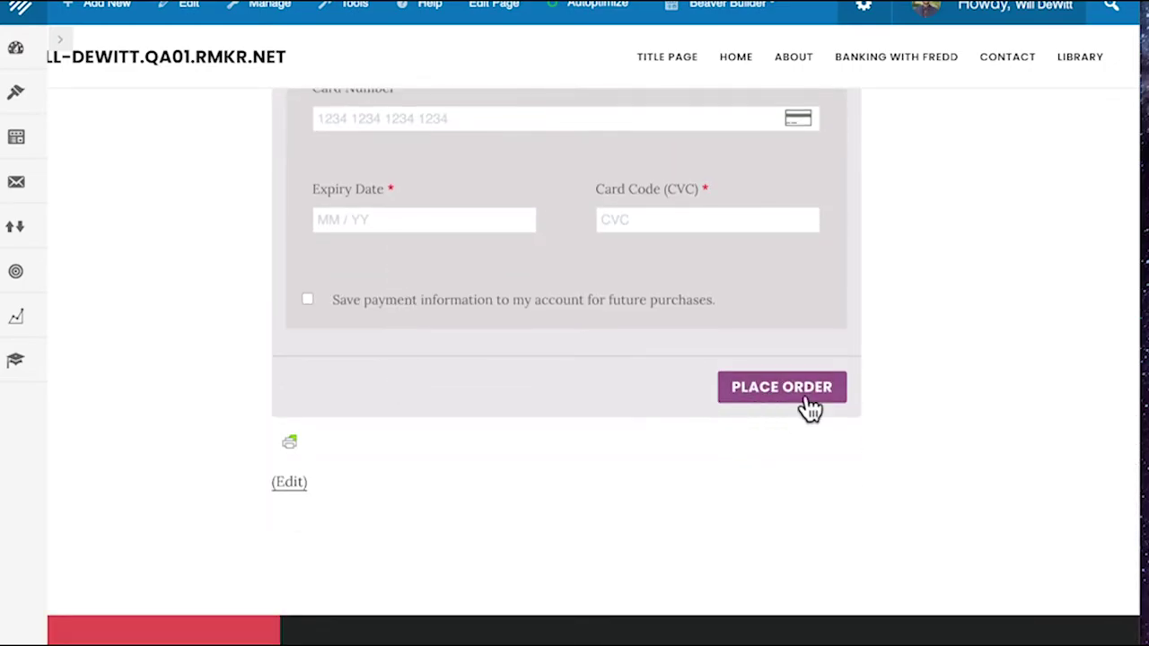
{"action": "scroll", "coordinate": [826, 404], "scroll_direction": "up", "scroll_amount": 4}
{"action": "scroll", "coordinate": [823, 393], "scroll_direction": "up", "scroll_amount": 11}
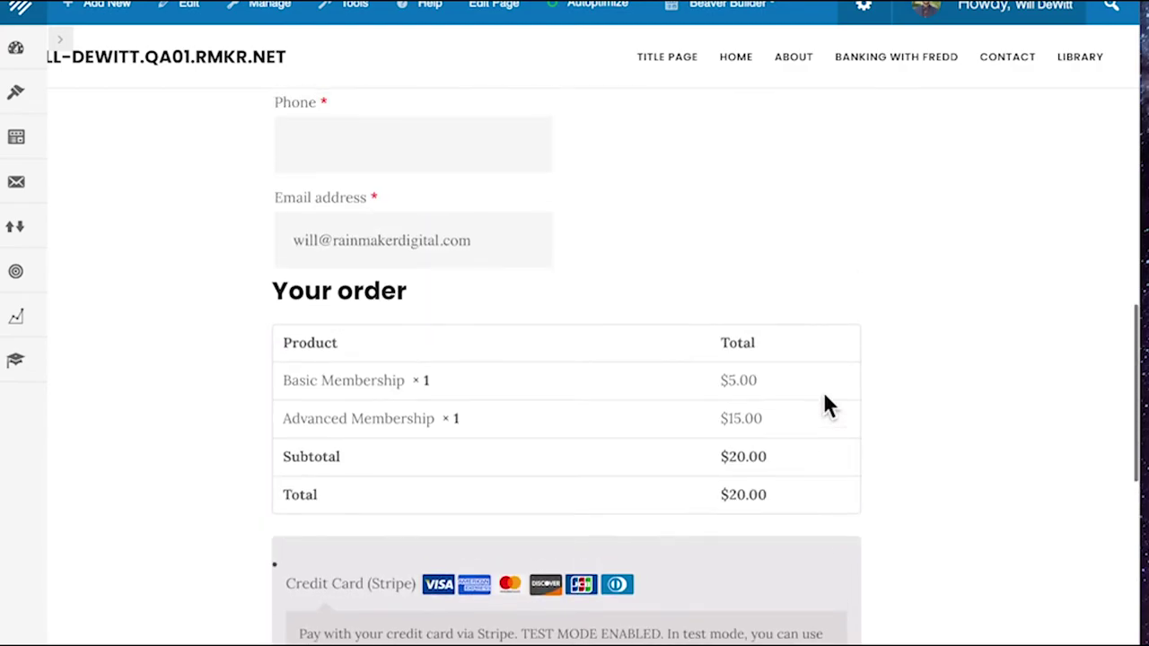
{"action": "scroll", "coordinate": [639, 344], "scroll_direction": "up", "scroll_amount": 8}
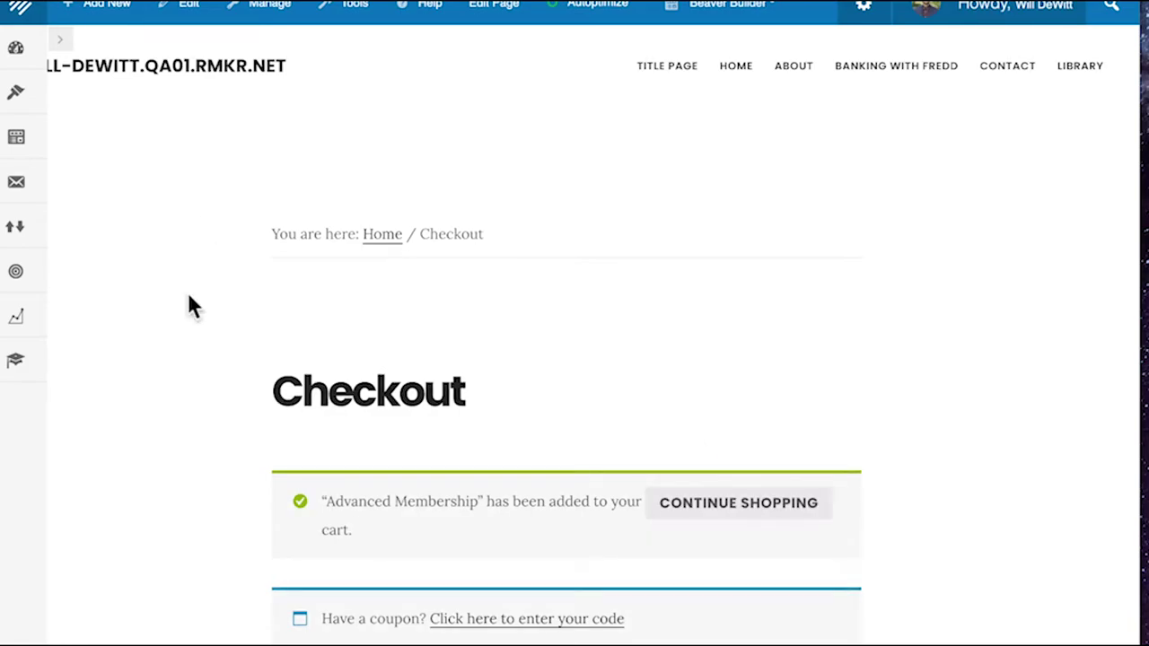
- Go to Memberships and preview the Advanced membership's MP Checkout page
{"action": "left_click", "coordinate": [16, 271]}
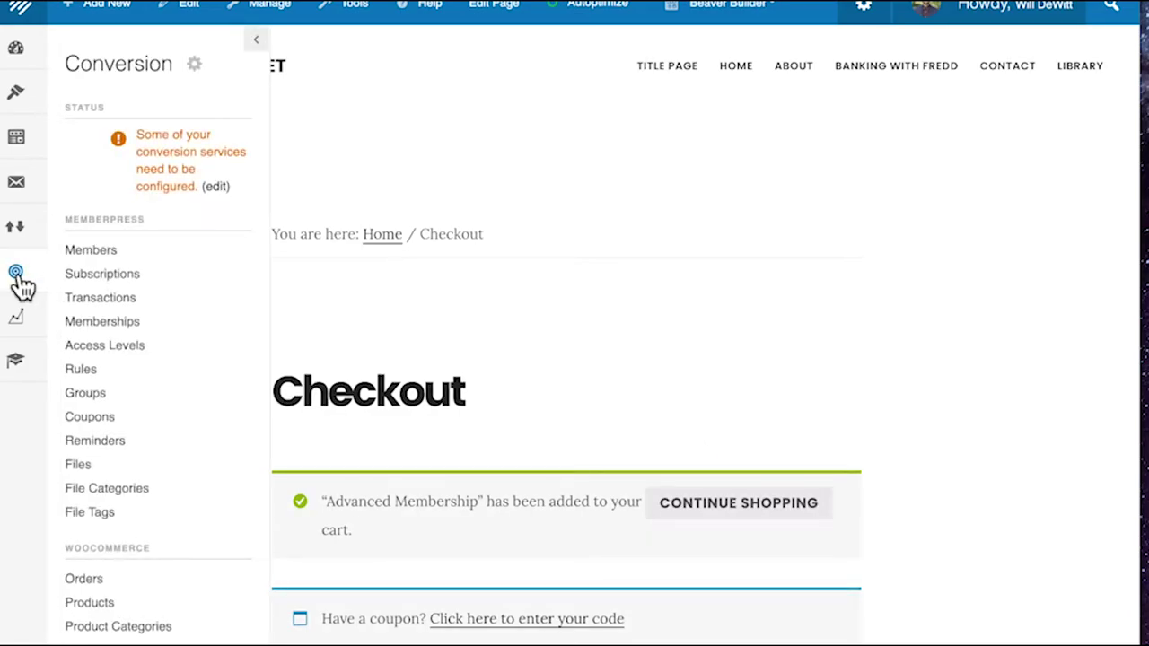
{"action": "left_click", "coordinate": [116, 323]}
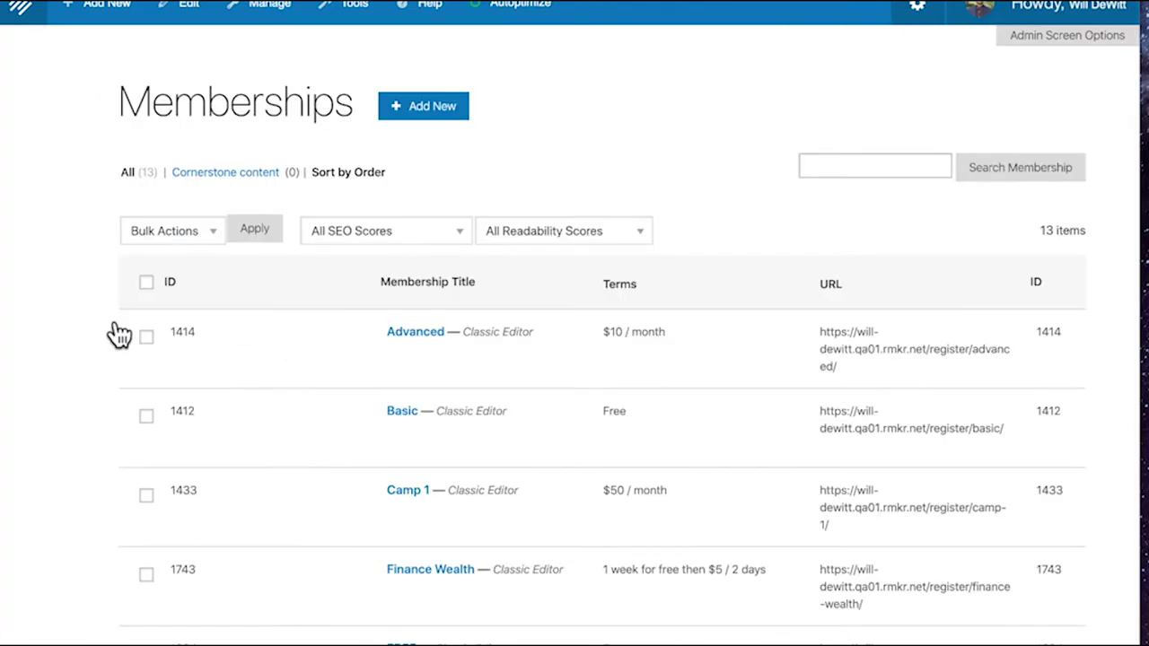
{"action": "mouse_move", "coordinate": [418, 365]}
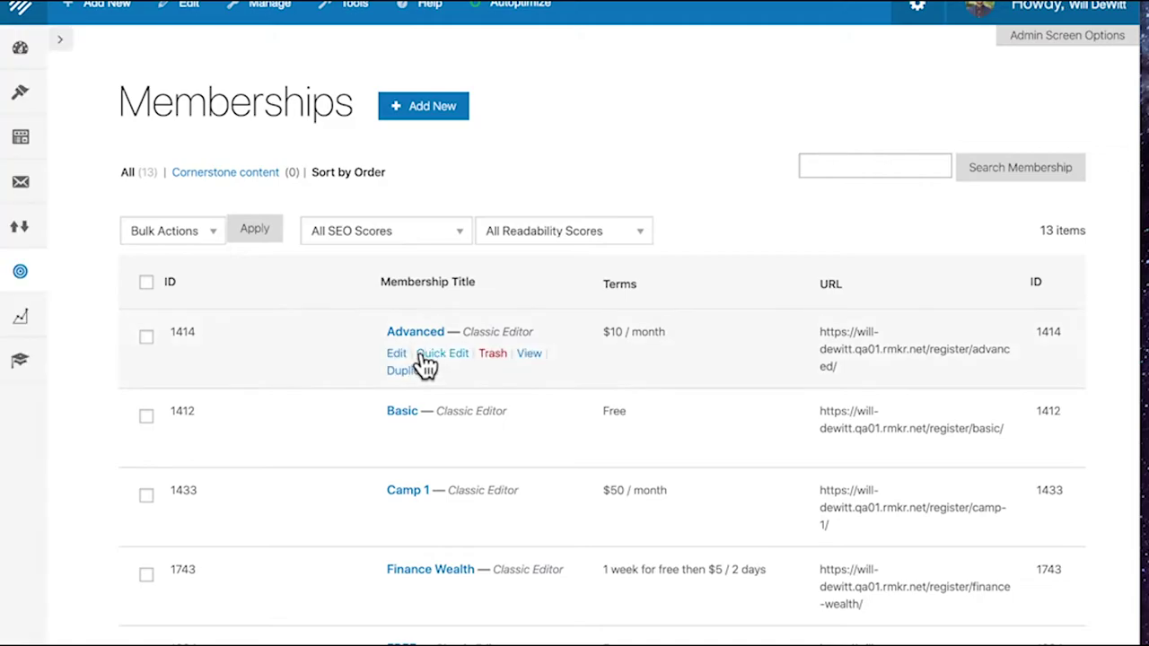
{"action": "left_click", "coordinate": [529, 355]}
- Scroll through the MP Checkout form's account and address fields
{"action": "scroll", "coordinate": [510, 418], "scroll_direction": "down", "scroll_amount": 5}
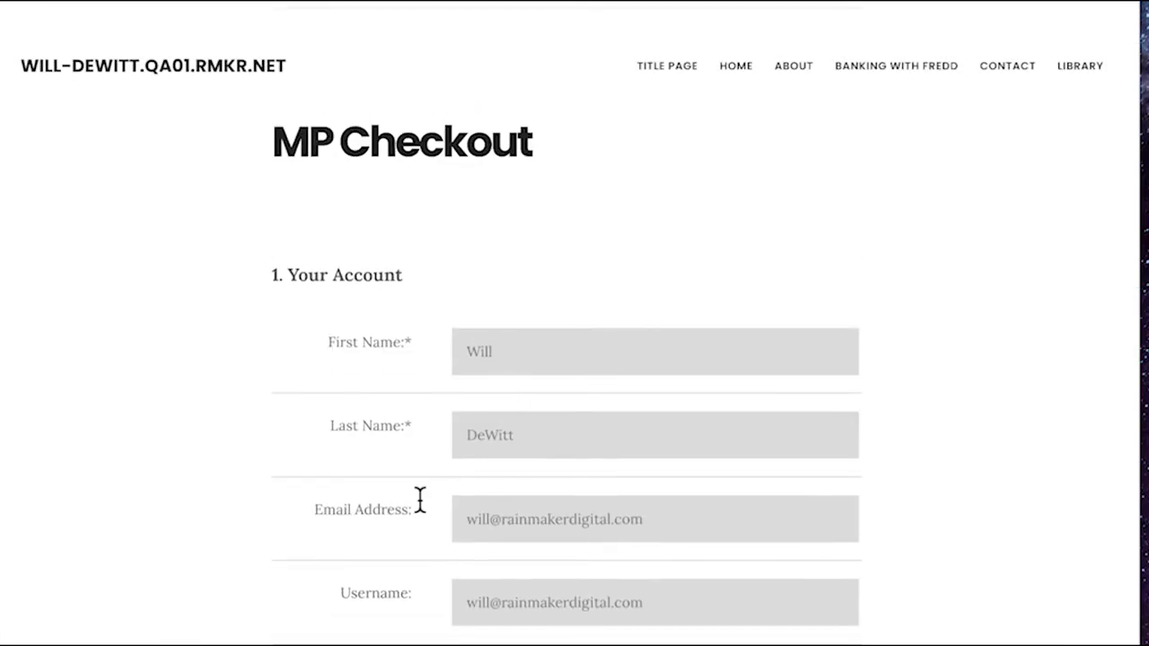
{"action": "scroll", "coordinate": [485, 393], "scroll_direction": "down", "scroll_amount": 5}
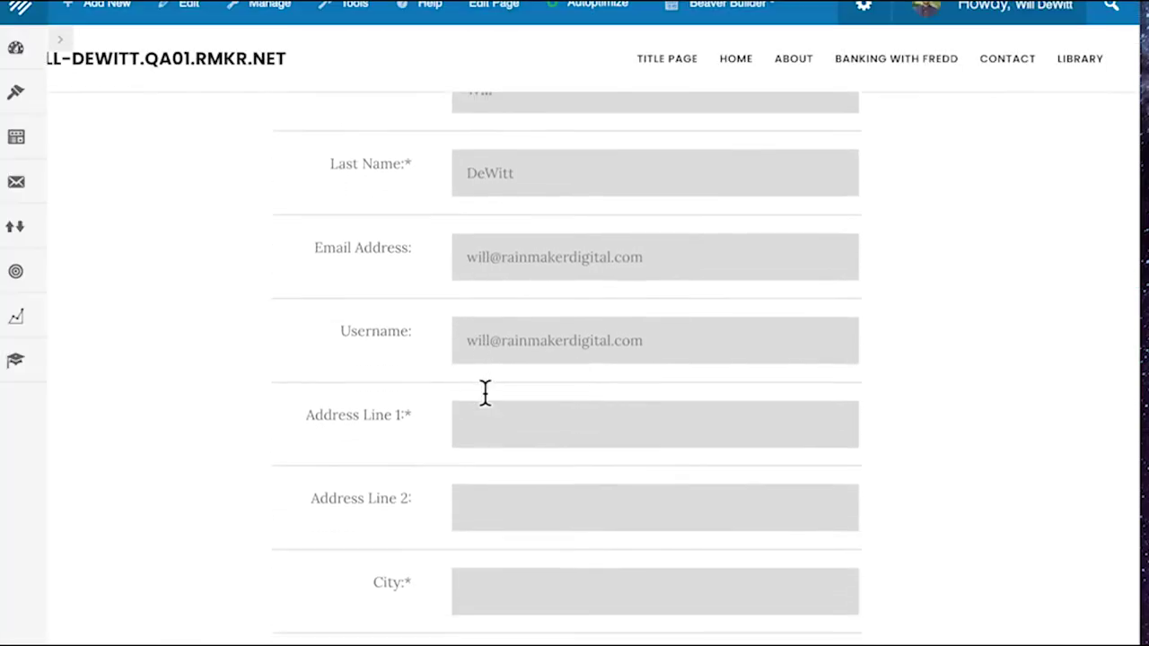
{"action": "scroll", "coordinate": [484, 393], "scroll_direction": "down", "scroll_amount": 6}
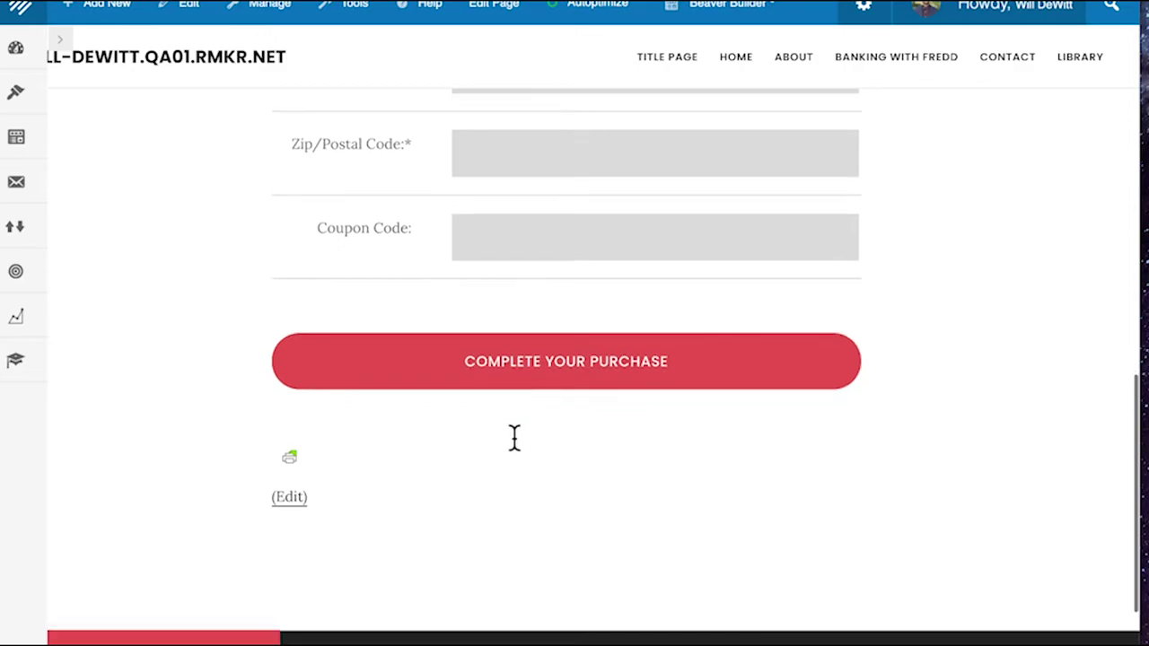
{"action": "scroll", "coordinate": [574, 366], "scroll_direction": "up", "scroll_amount": 4}
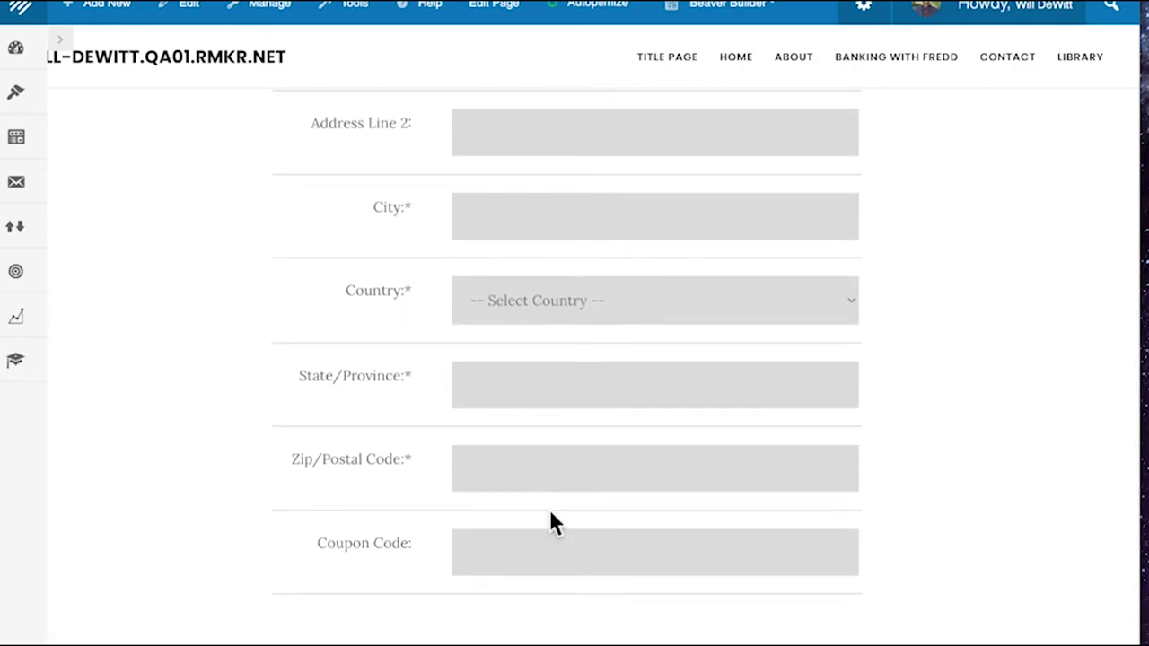
{"action": "scroll", "coordinate": [551, 521], "scroll_direction": "down", "scroll_amount": 1}
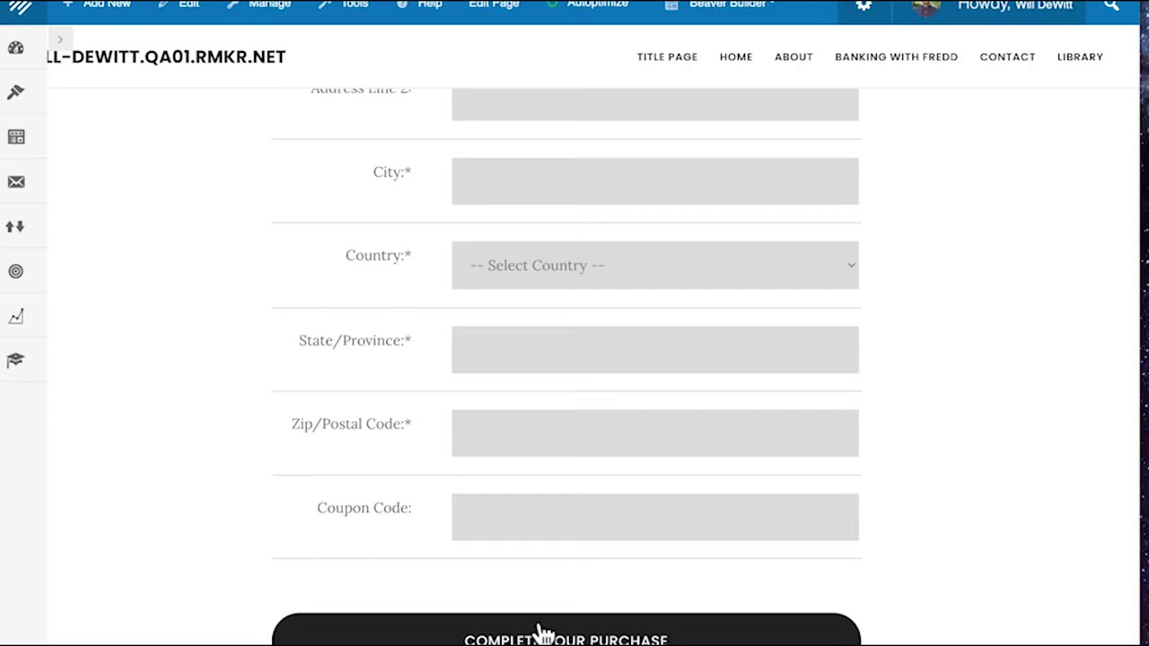
{"action": "scroll", "coordinate": [457, 508], "scroll_direction": "up", "scroll_amount": 5}
{"action": "scroll", "coordinate": [456, 506], "scroll_direction": "down", "scroll_amount": 3}
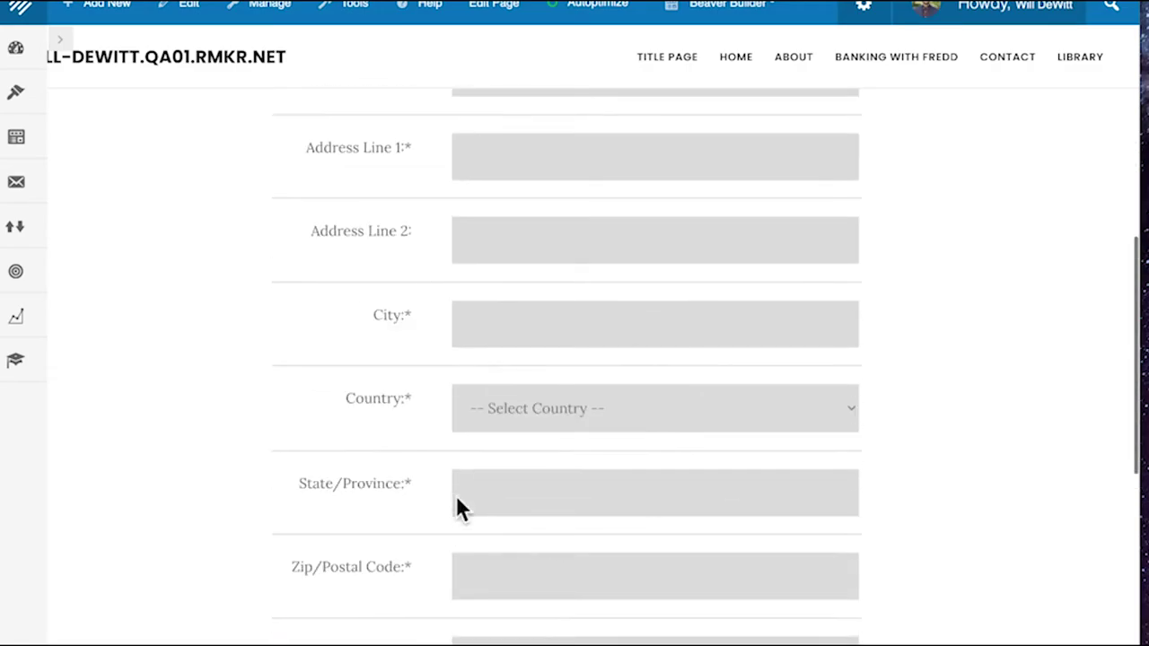
{"action": "scroll", "coordinate": [456, 499], "scroll_direction": "up", "scroll_amount": 6}
{"action": "scroll", "coordinate": [456, 498], "scroll_direction": "up", "scroll_amount": 3}
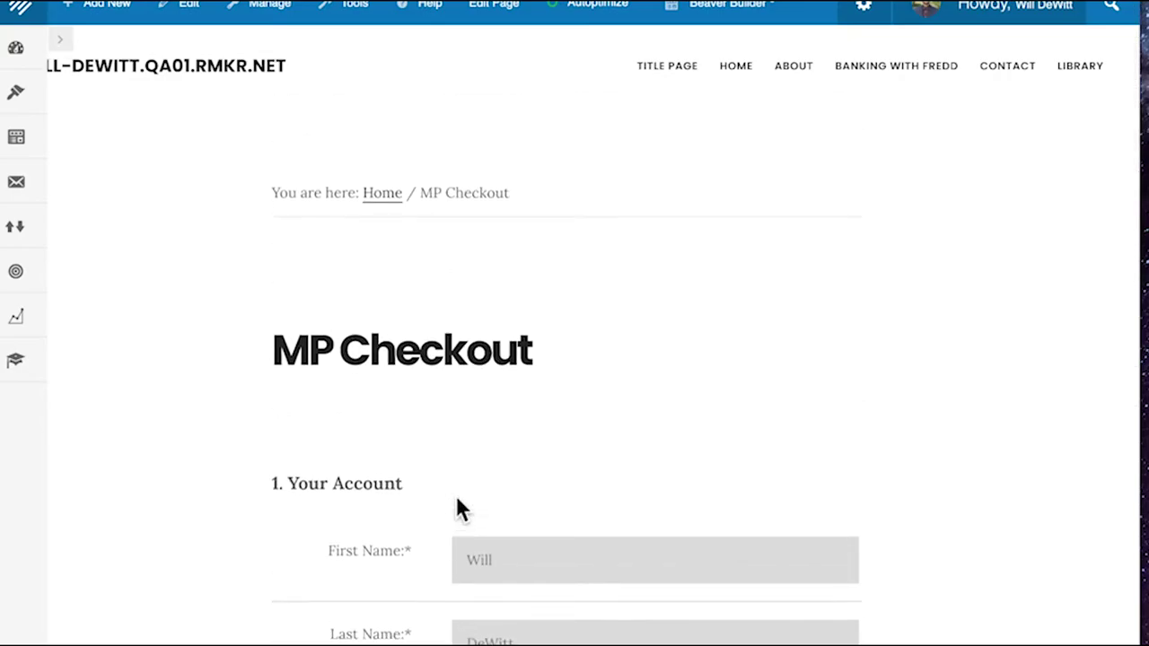
{"action": "scroll", "coordinate": [456, 503], "scroll_direction": "down", "scroll_amount": 8}
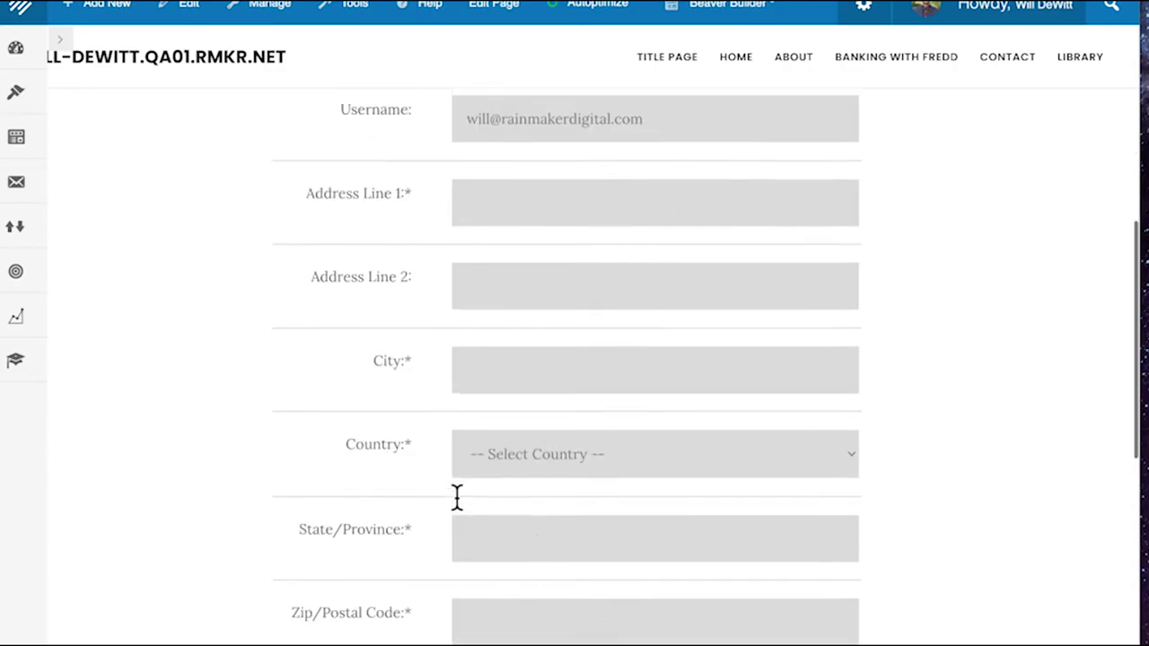
{"action": "scroll", "coordinate": [456, 496], "scroll_direction": "up", "scroll_amount": 8}
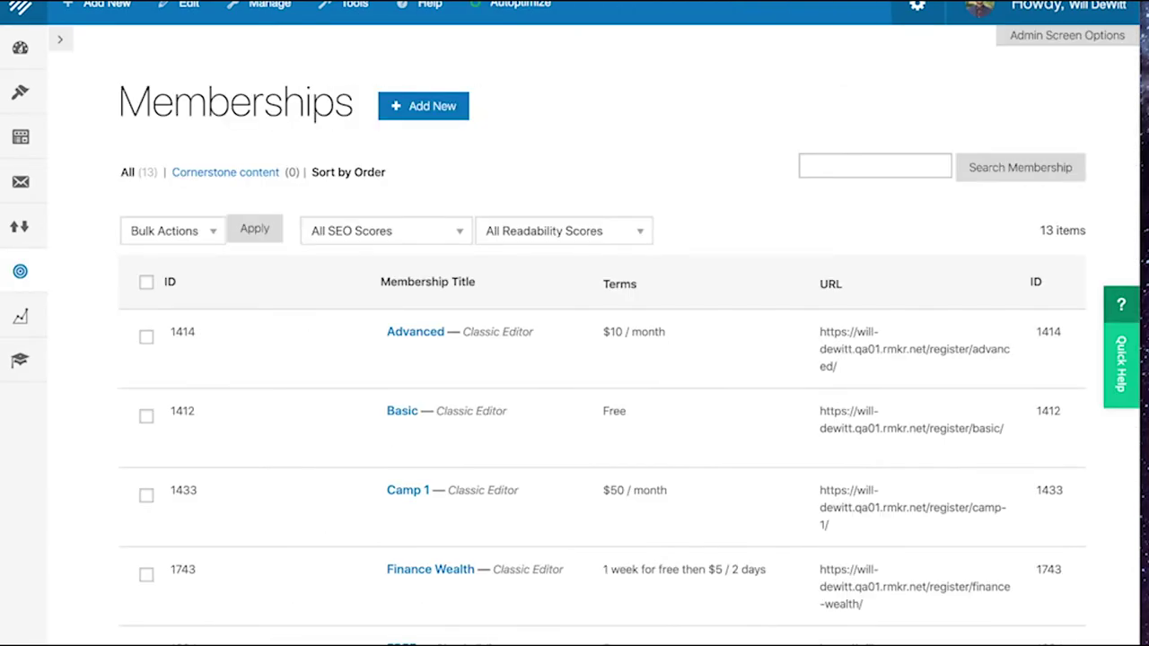
- Scroll through the 13 membership rows, including Advanced, Basic and Camp 1
{"action": "scroll", "coordinate": [393, 237], "scroll_direction": "down", "scroll_amount": 1}
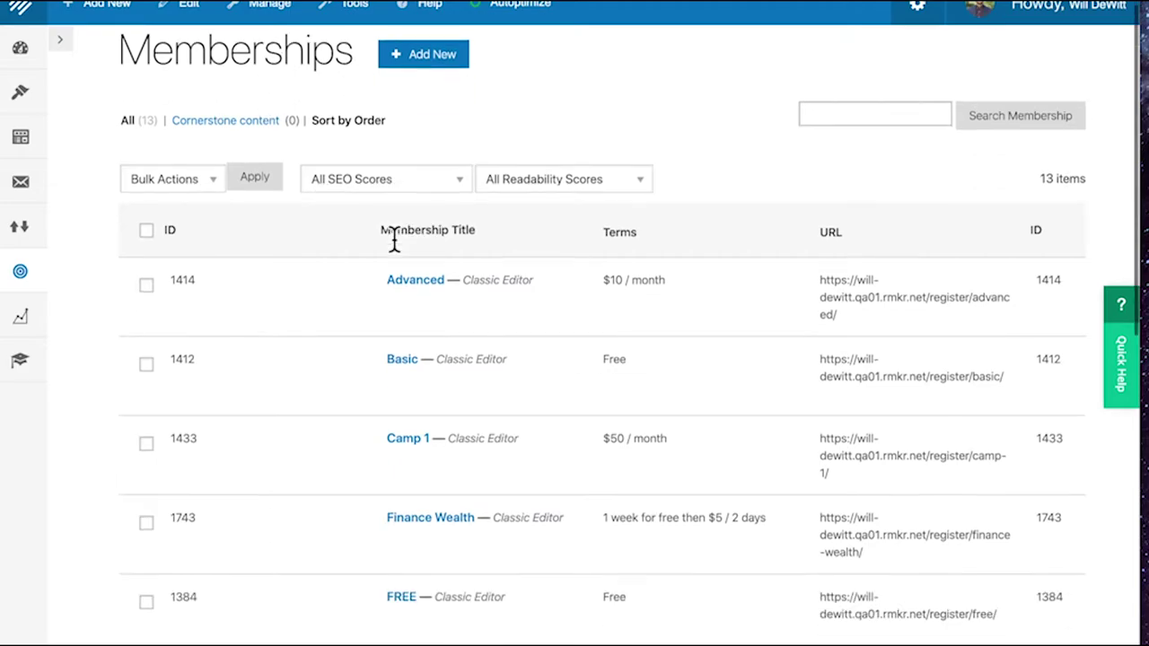
{"action": "scroll", "coordinate": [393, 238], "scroll_direction": "down", "scroll_amount": 2}
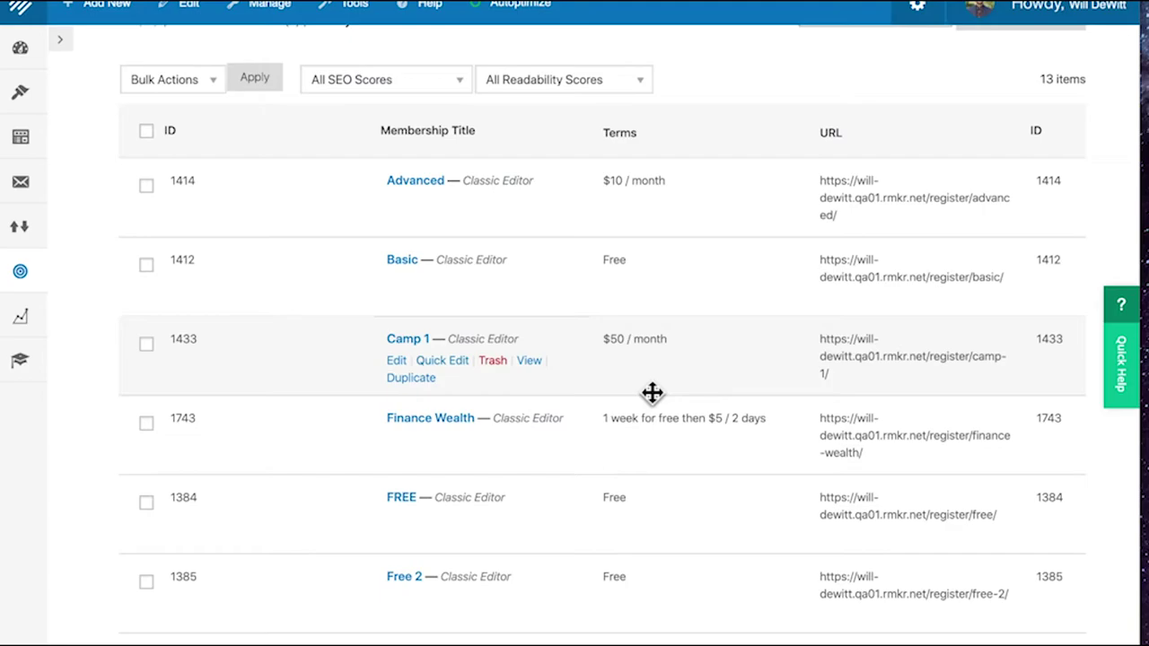
{"action": "scroll", "coordinate": [653, 392], "scroll_direction": "up", "scroll_amount": 1}
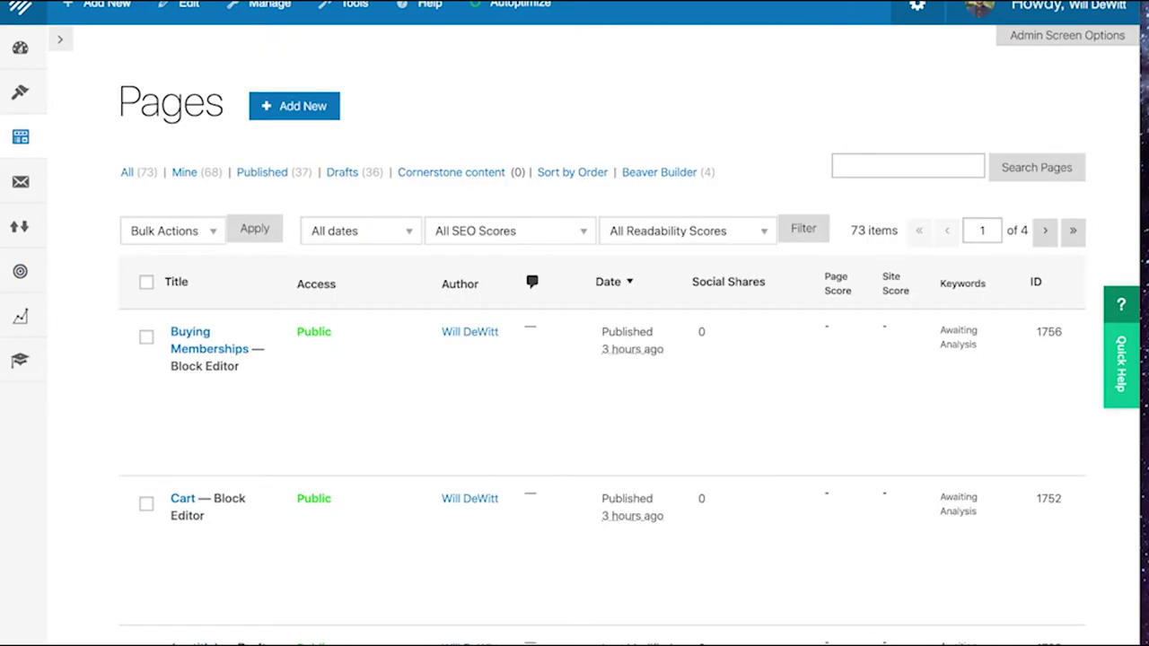
- In Beaver Builder, scroll Buying Memberships to the Advanced ($15), Basic ($5) and Intermediate ($10) tiles
{"action": "mouse_move", "coordinate": [325, 407]}
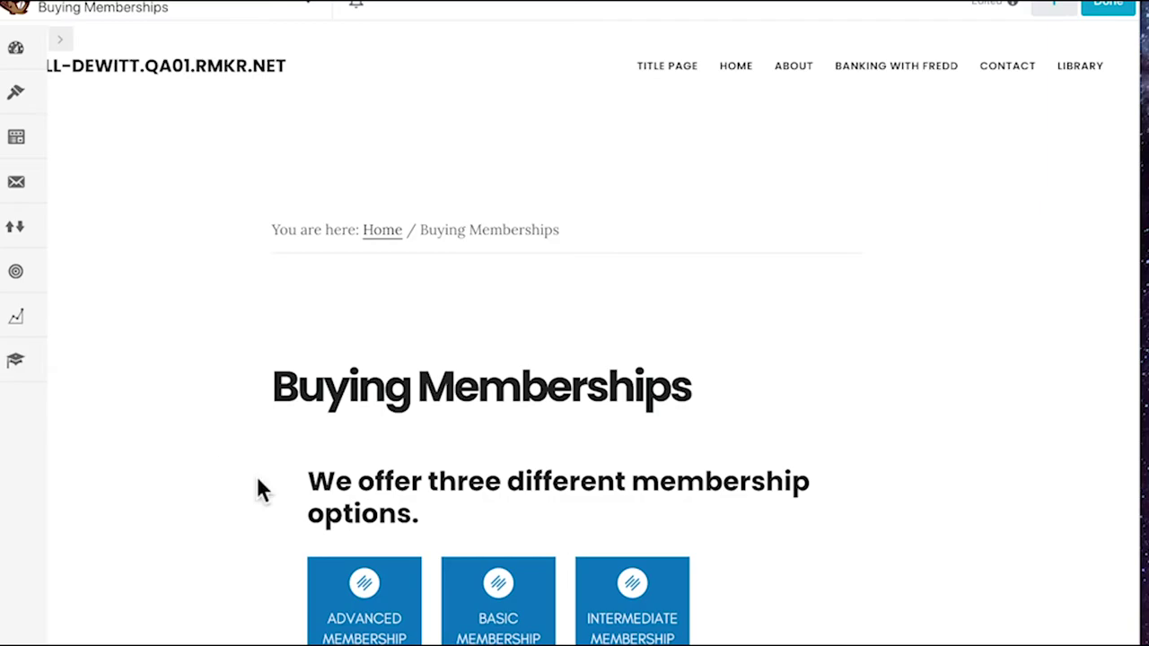
{"action": "scroll", "coordinate": [258, 487], "scroll_direction": "down", "scroll_amount": 3}
{"action": "mouse_move", "coordinate": [350, 472]}
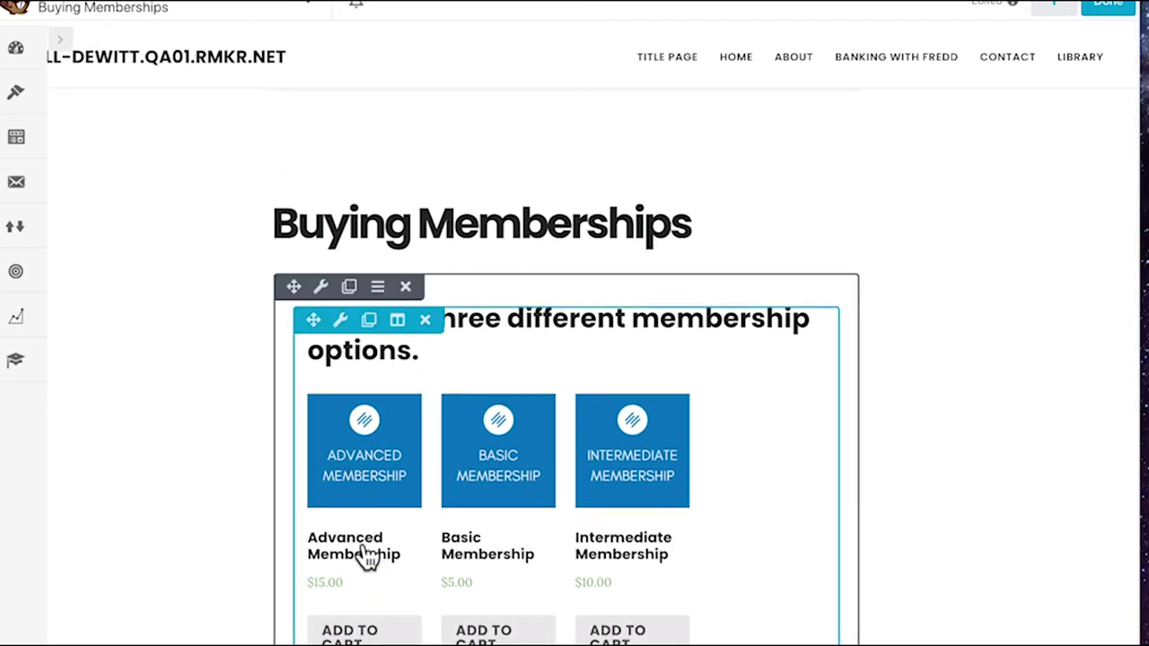
{"action": "scroll", "coordinate": [367, 551], "scroll_direction": "down", "scroll_amount": 1}
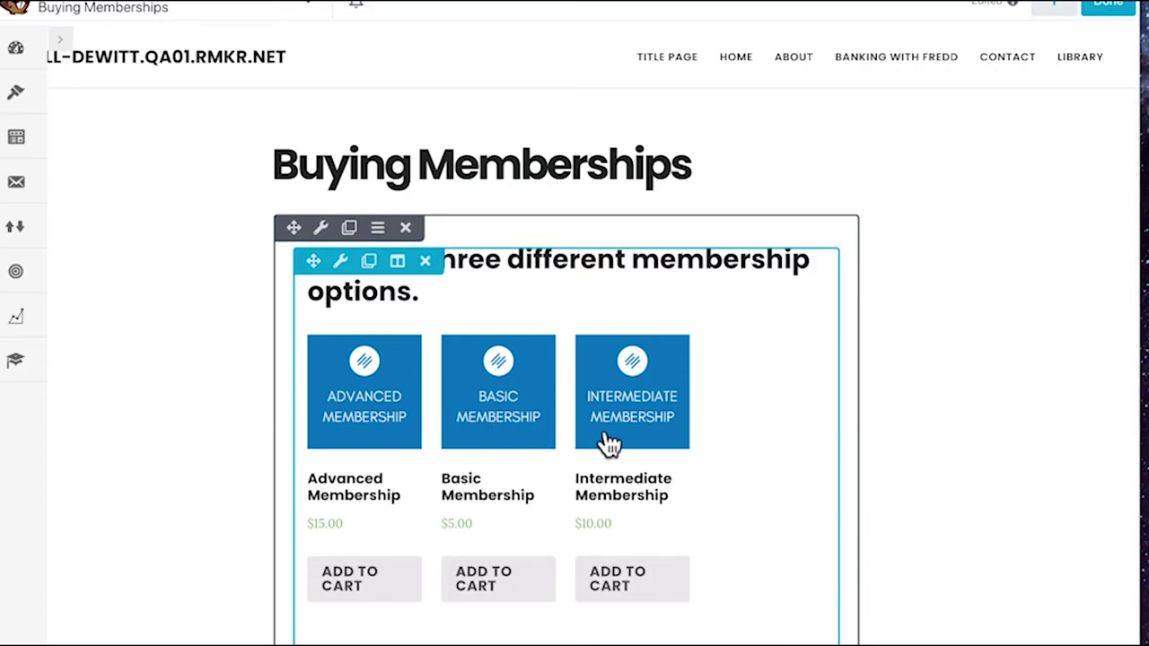
- Open the membership text module for editing and move its settings panel beside the heading
{"action": "left_click", "coordinate": [527, 449]}
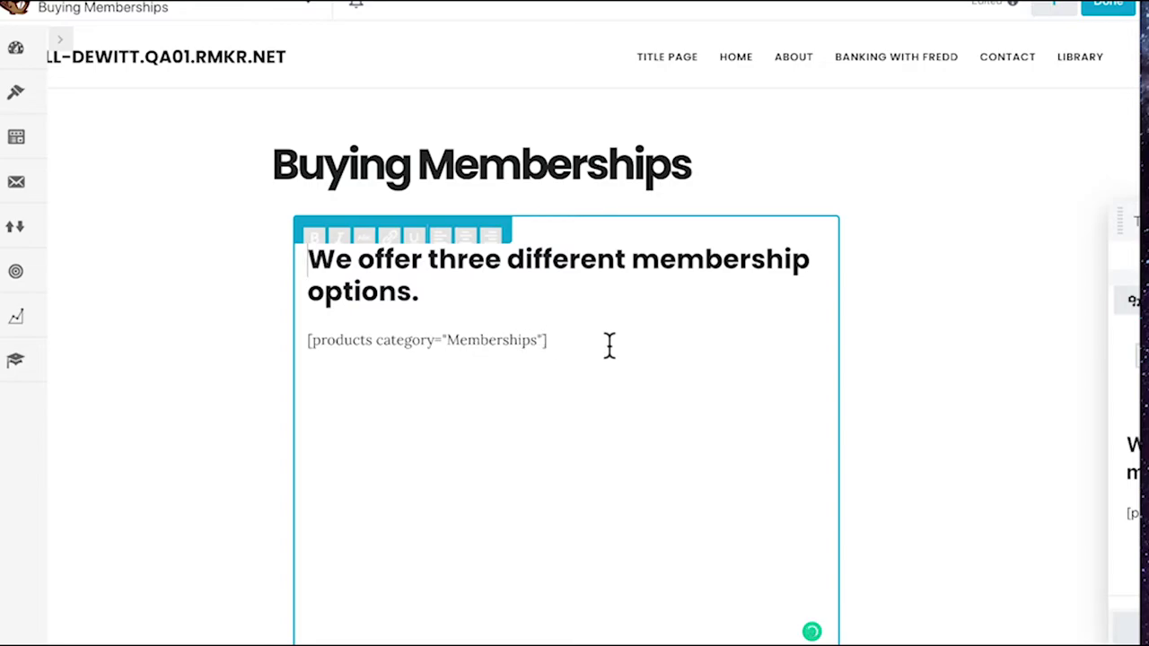
{"action": "left_click_drag", "start_coordinate": [549, 343], "coordinate": [308, 341]}
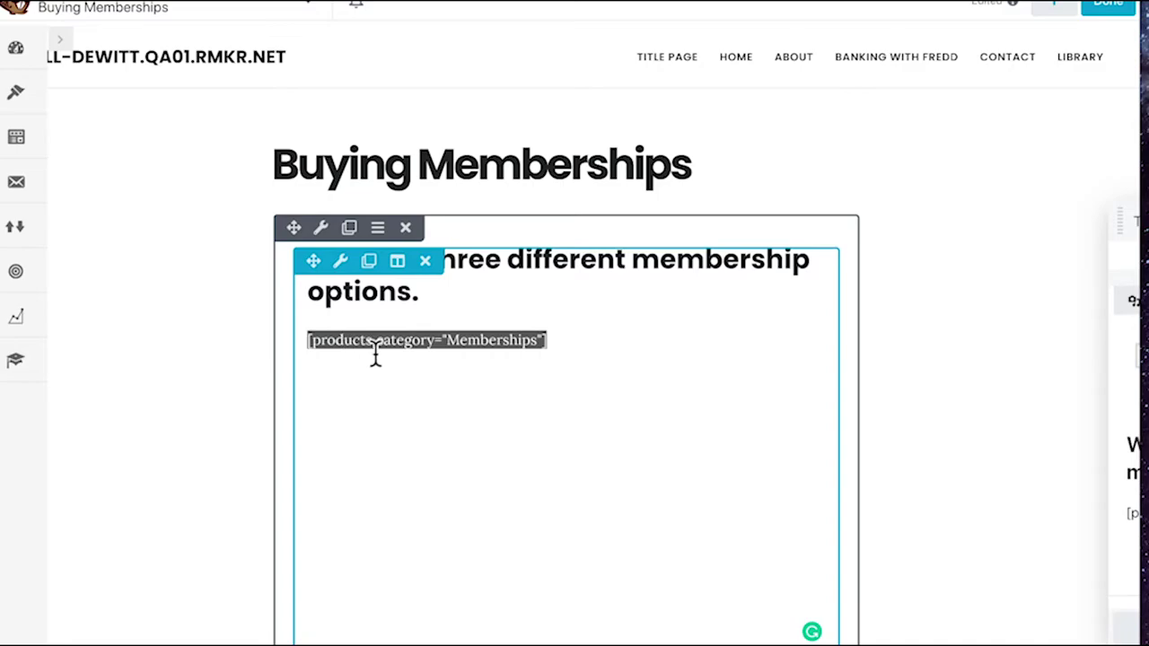
{"action": "left_click", "coordinate": [499, 357]}
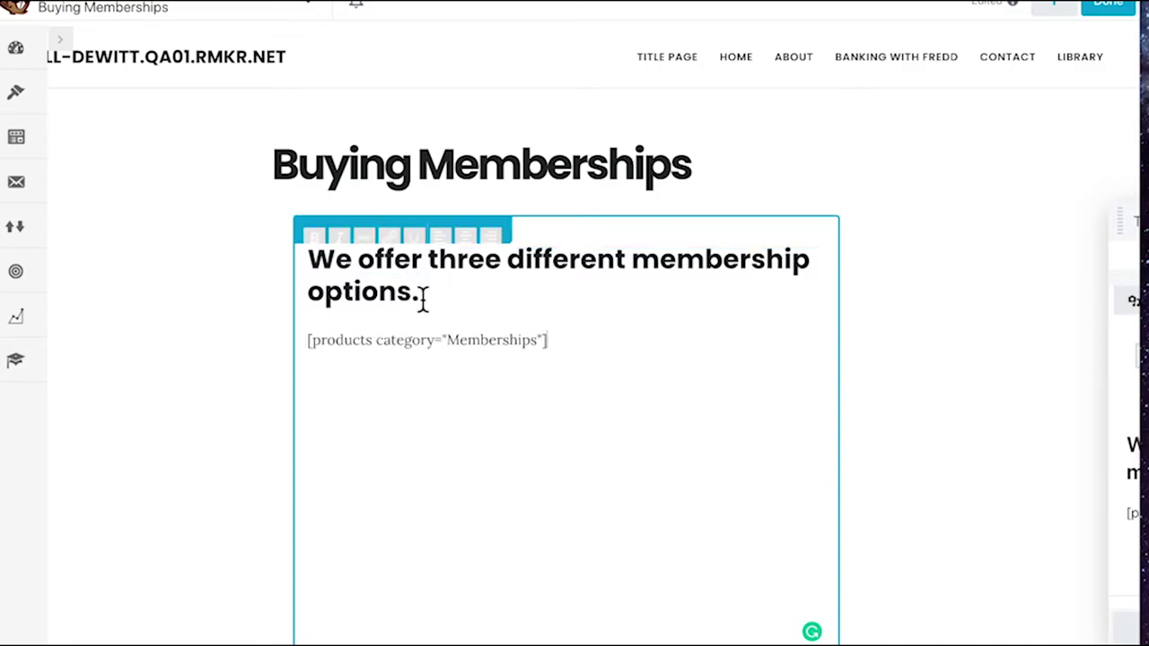
{"action": "left_click_drag", "start_coordinate": [423, 297], "coordinate": [344, 277]}
{"action": "left_click_drag", "start_coordinate": [1136, 228], "coordinate": [642, 111]}
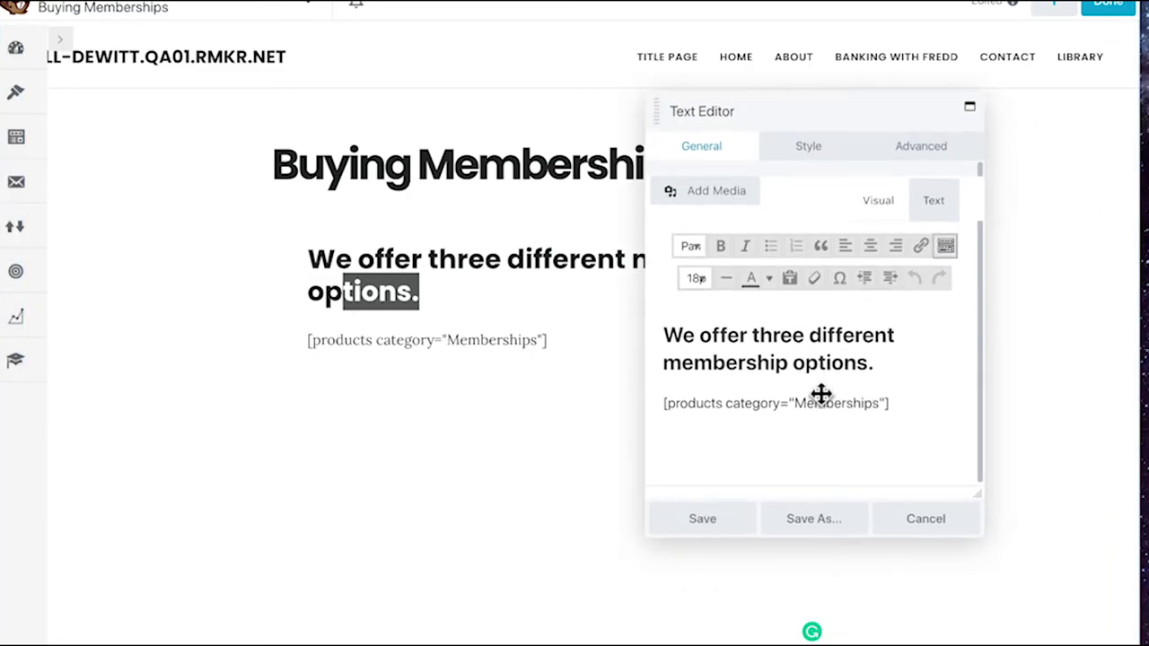
- Set the heading 'We offer three different membership options.' to 24pt and save the module
{"action": "left_click", "coordinate": [921, 201]}
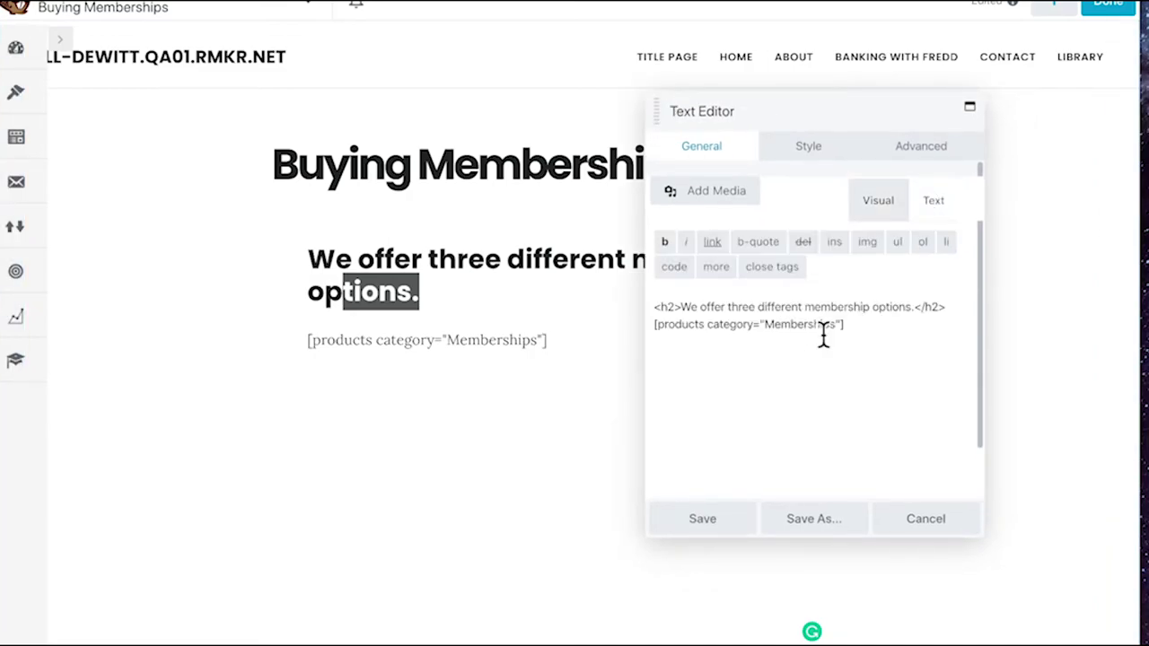
{"action": "left_click", "coordinate": [862, 201]}
{"action": "left_click_drag", "start_coordinate": [879, 380], "coordinate": [661, 336]}
{"action": "left_click", "coordinate": [696, 279]}
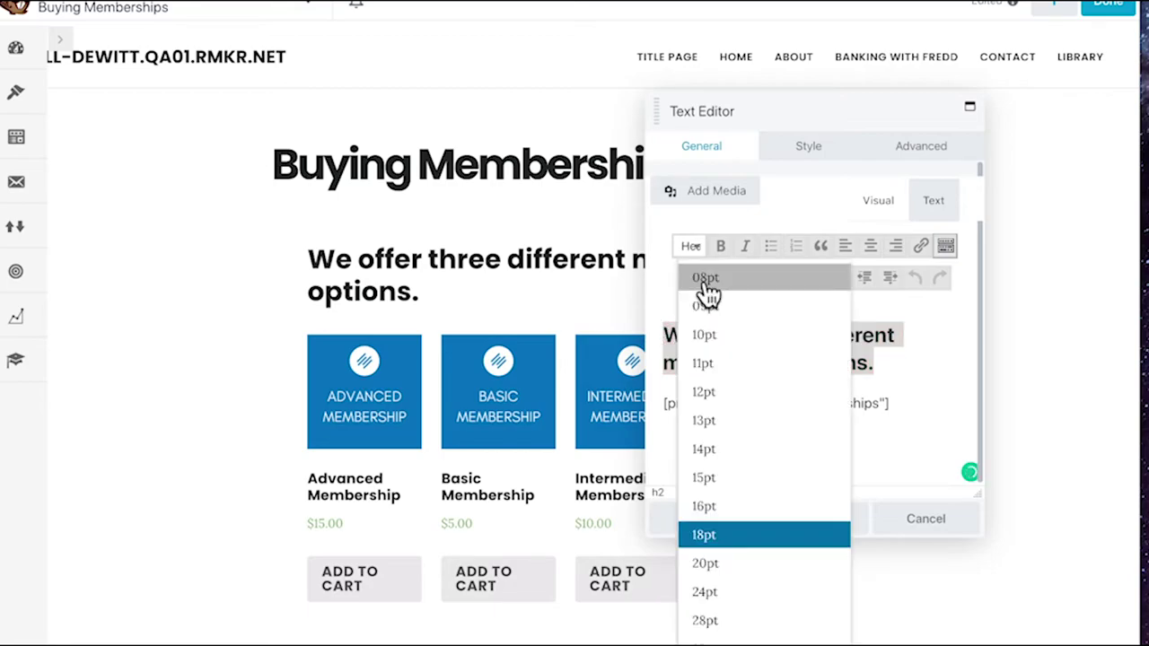
{"action": "scroll", "coordinate": [718, 493], "scroll_direction": "down", "scroll_amount": 2}
{"action": "left_click", "coordinate": [724, 496]}
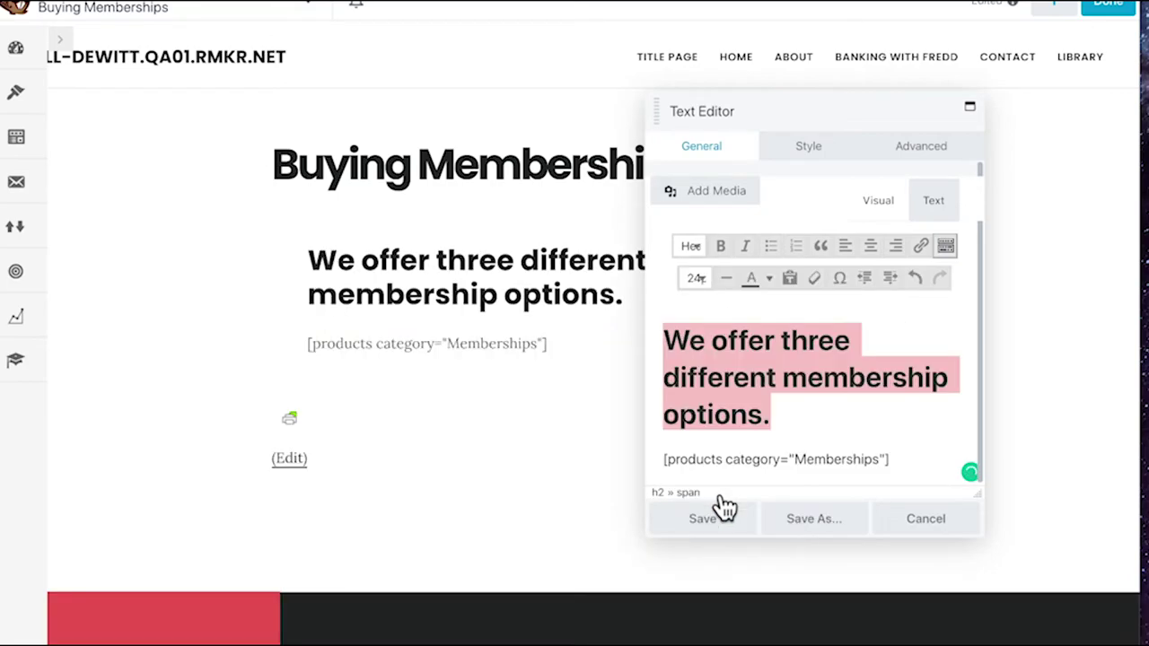
{"action": "left_click", "coordinate": [656, 526]}
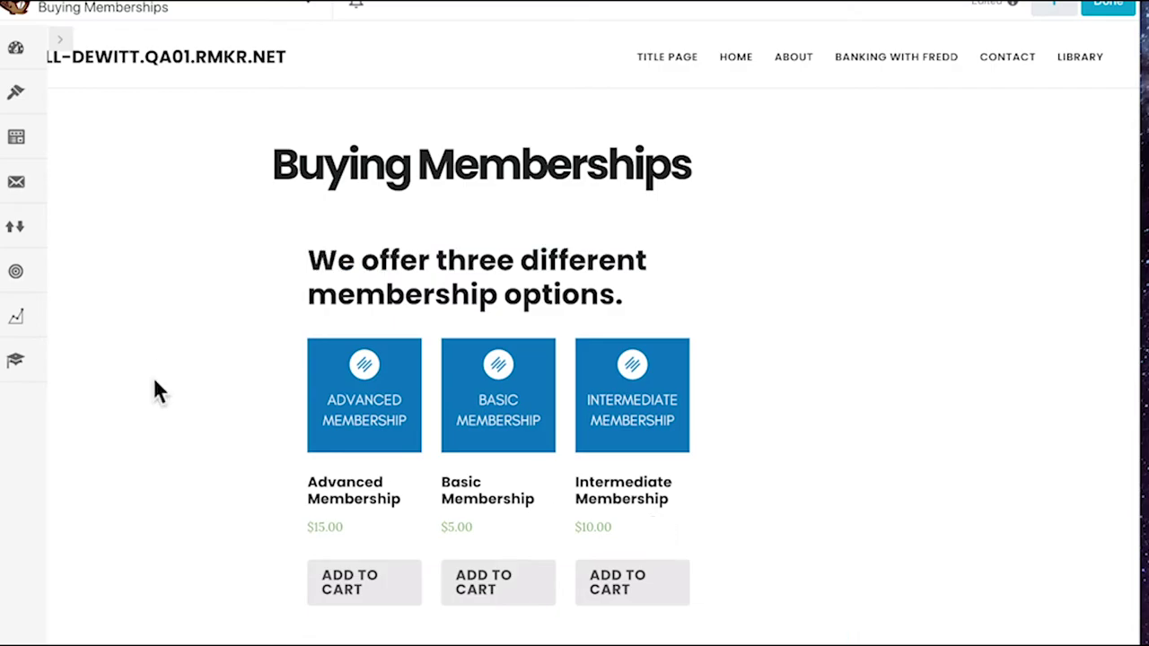
{"action": "scroll", "coordinate": [165, 474], "scroll_direction": "down", "scroll_amount": 1}
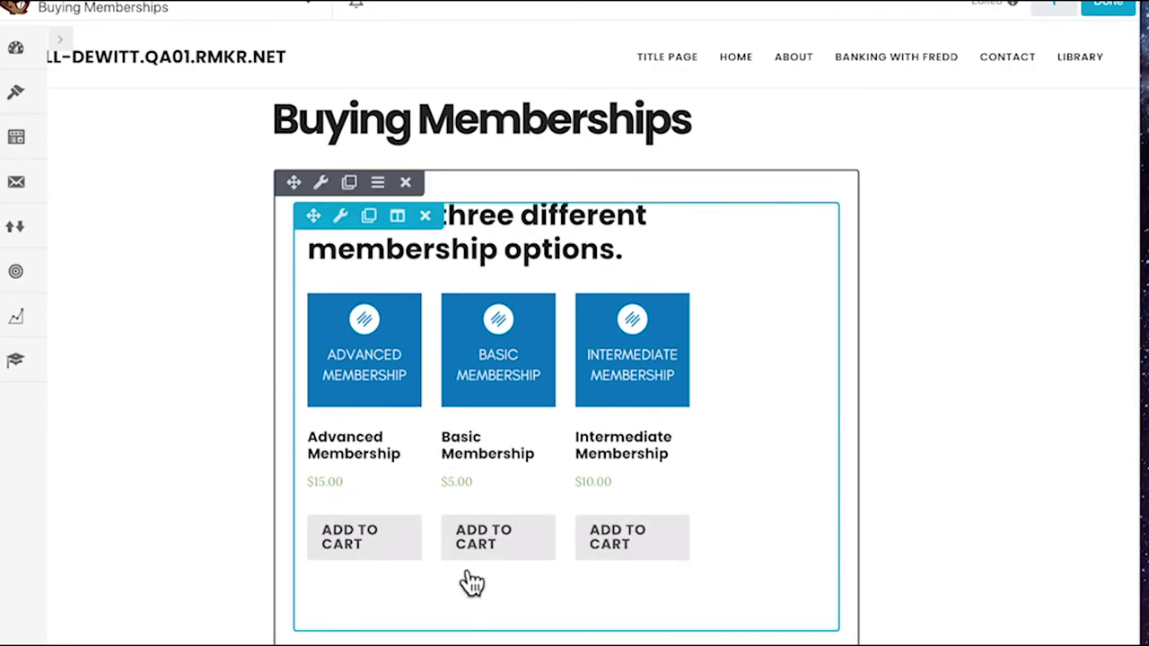
{"action": "scroll", "coordinate": [422, 469], "scroll_direction": "up", "scroll_amount": 2}
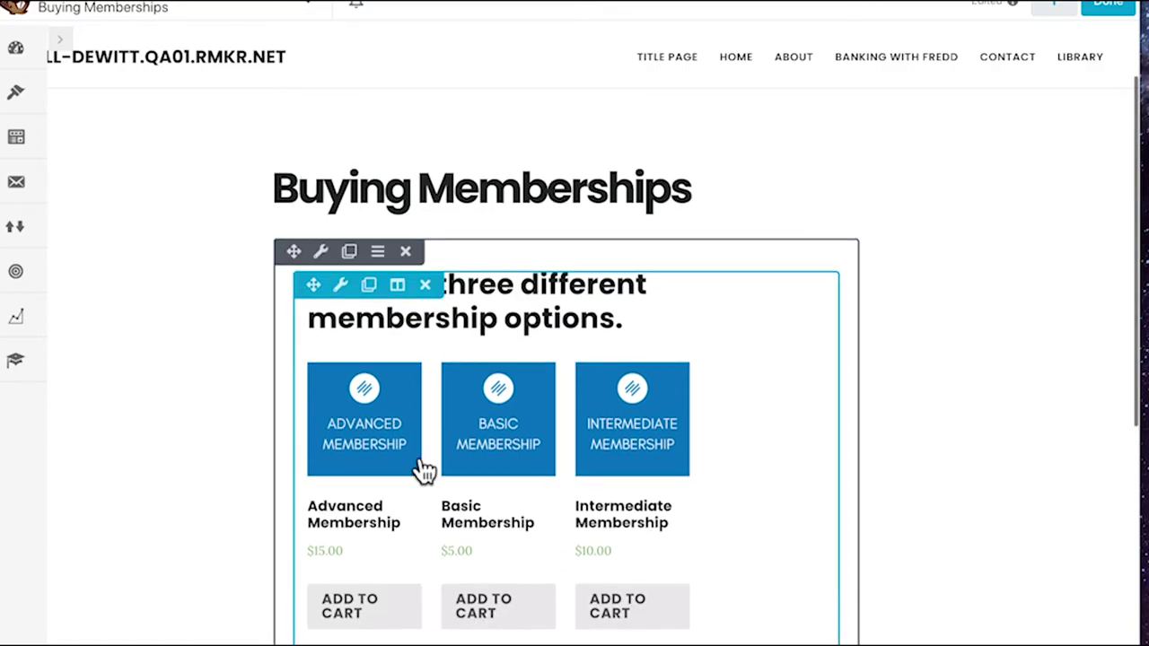
{"action": "scroll", "coordinate": [423, 469], "scroll_direction": "up", "scroll_amount": 2}
{"action": "scroll", "coordinate": [422, 469], "scroll_direction": "down", "scroll_amount": 2}
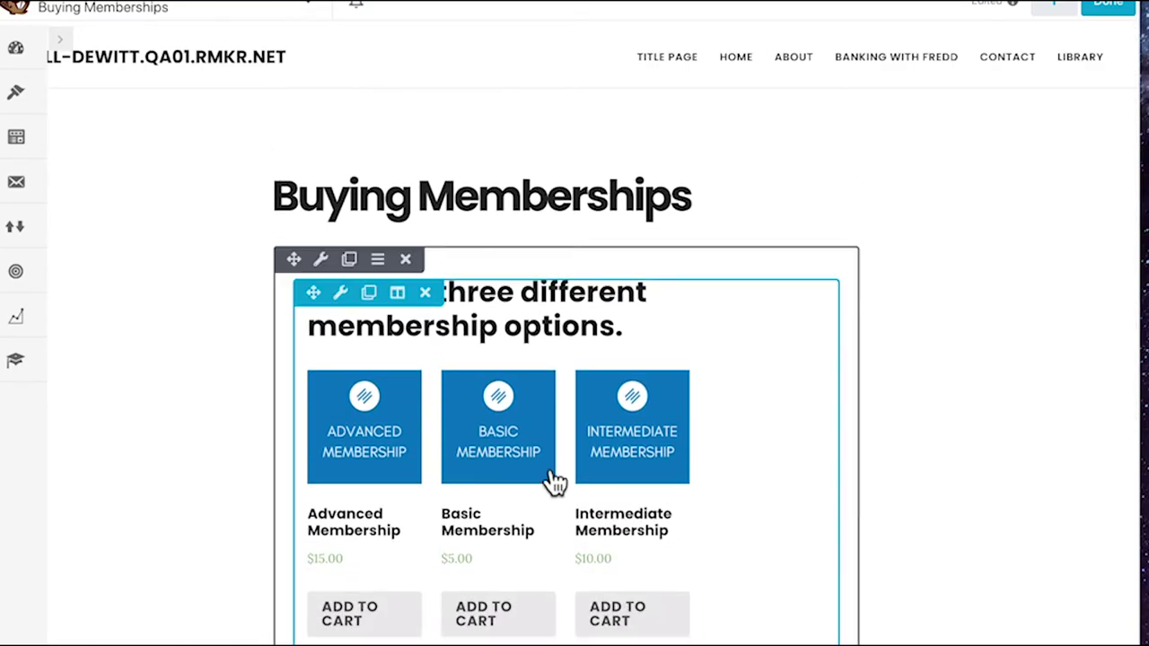
{"action": "scroll", "coordinate": [542, 508], "scroll_direction": "down", "scroll_amount": 4}
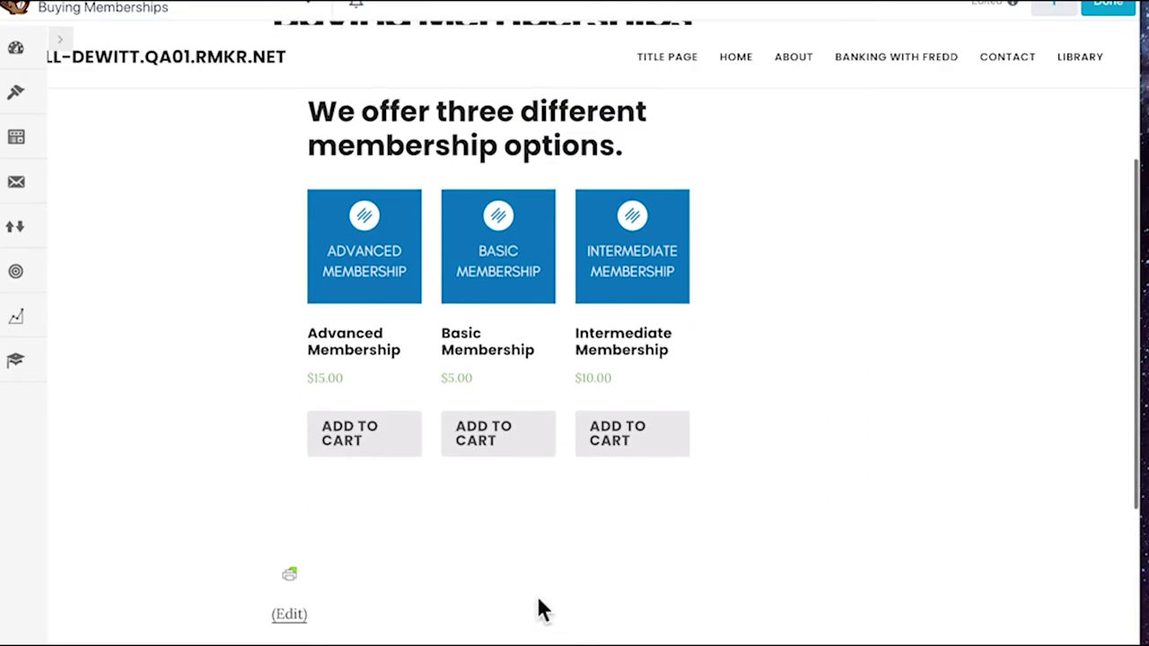
{"action": "scroll", "coordinate": [537, 595], "scroll_direction": "up", "scroll_amount": 1}
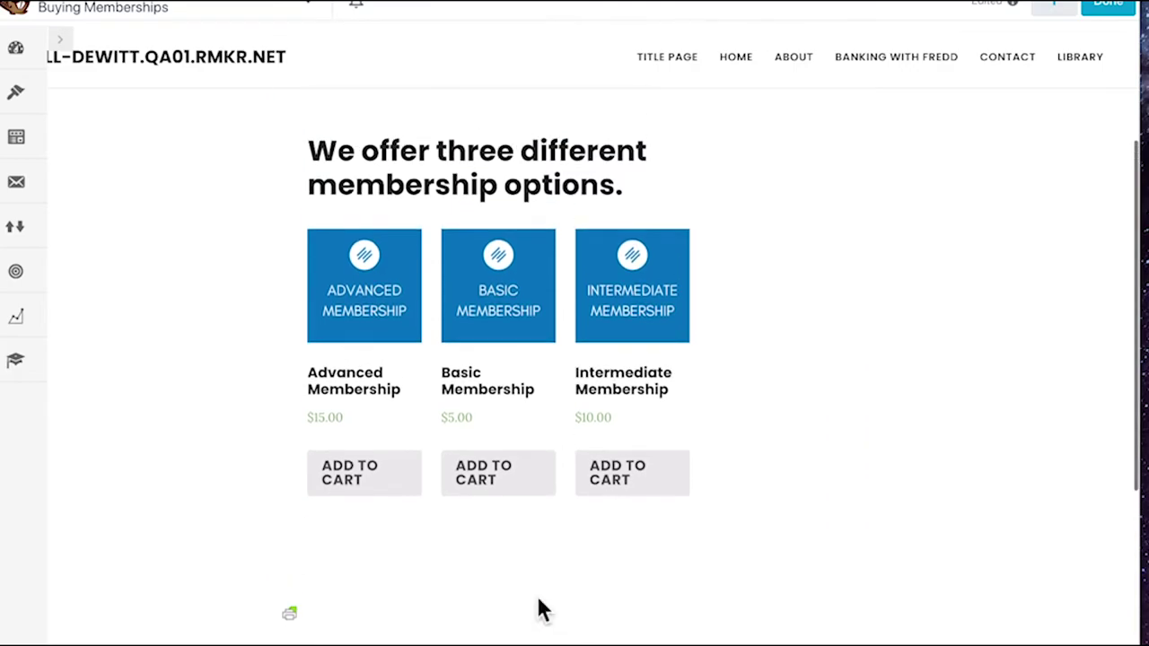
{"action": "left_click", "coordinate": [1061, 14]}
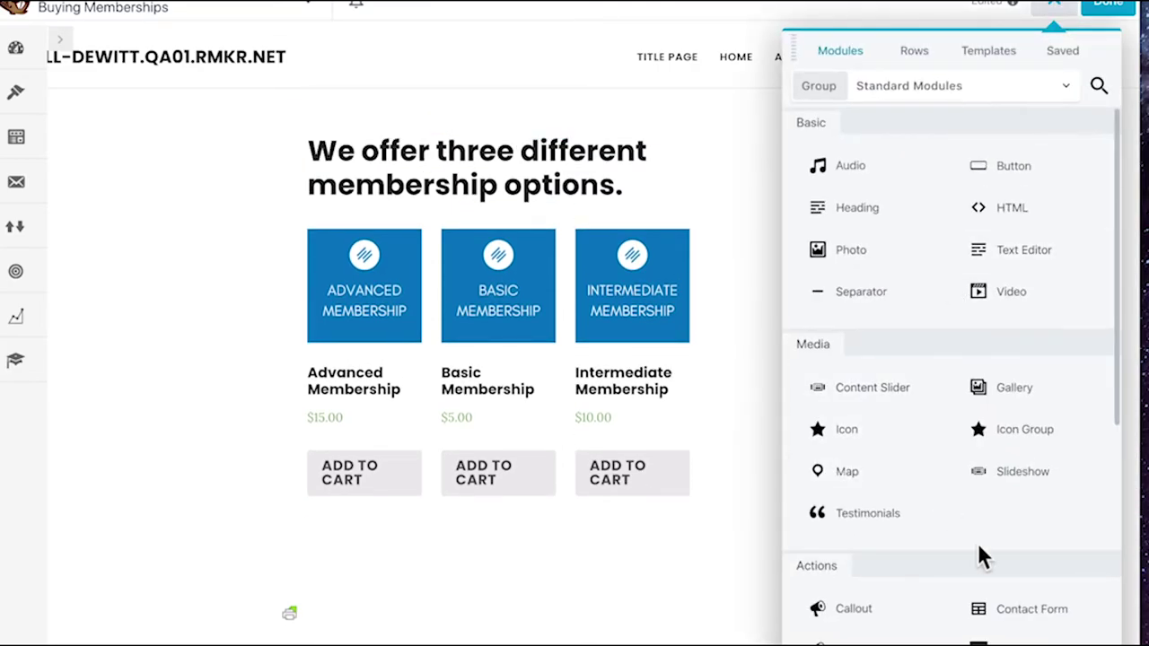
{"action": "scroll", "coordinate": [979, 546], "scroll_direction": "down", "scroll_amount": 4}
{"action": "scroll", "coordinate": [978, 545], "scroll_direction": "down", "scroll_amount": 3}
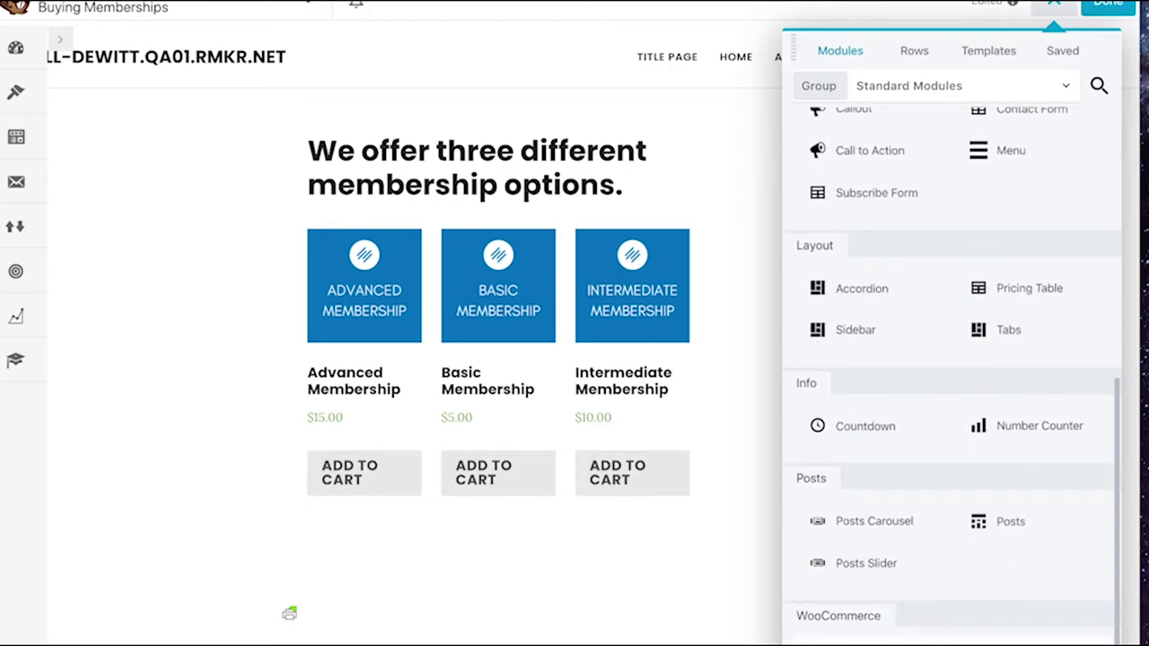
{"action": "left_click_drag", "start_coordinate": [289, 613], "coordinate": [423, 603]}
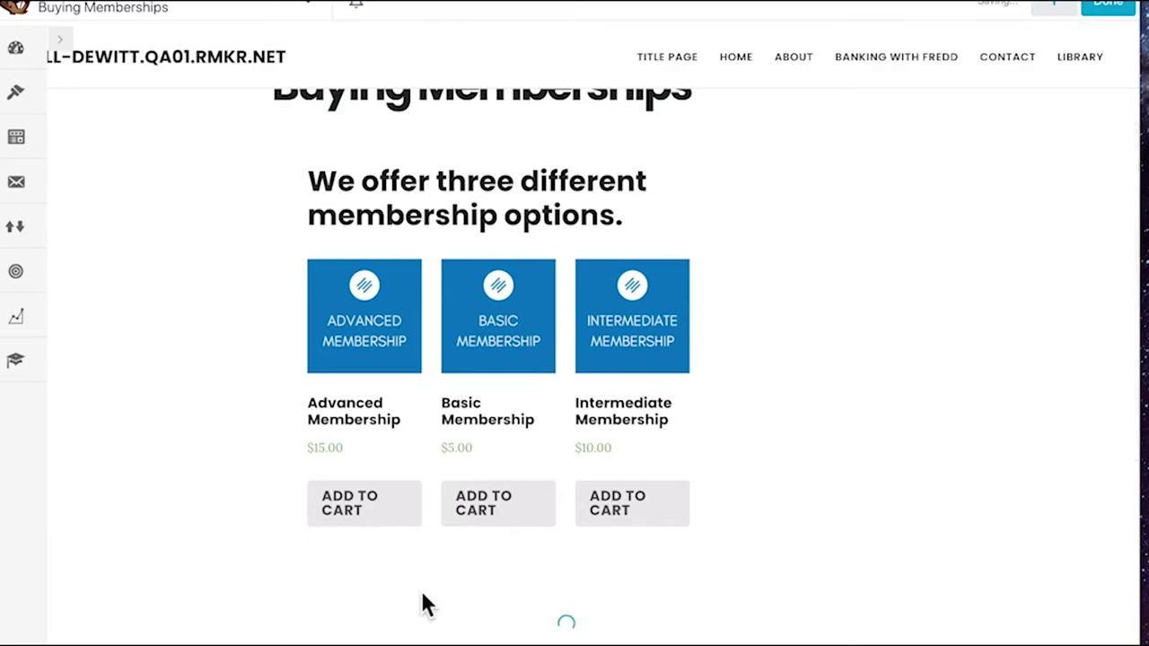
{"action": "left_click", "coordinate": [824, 211]}
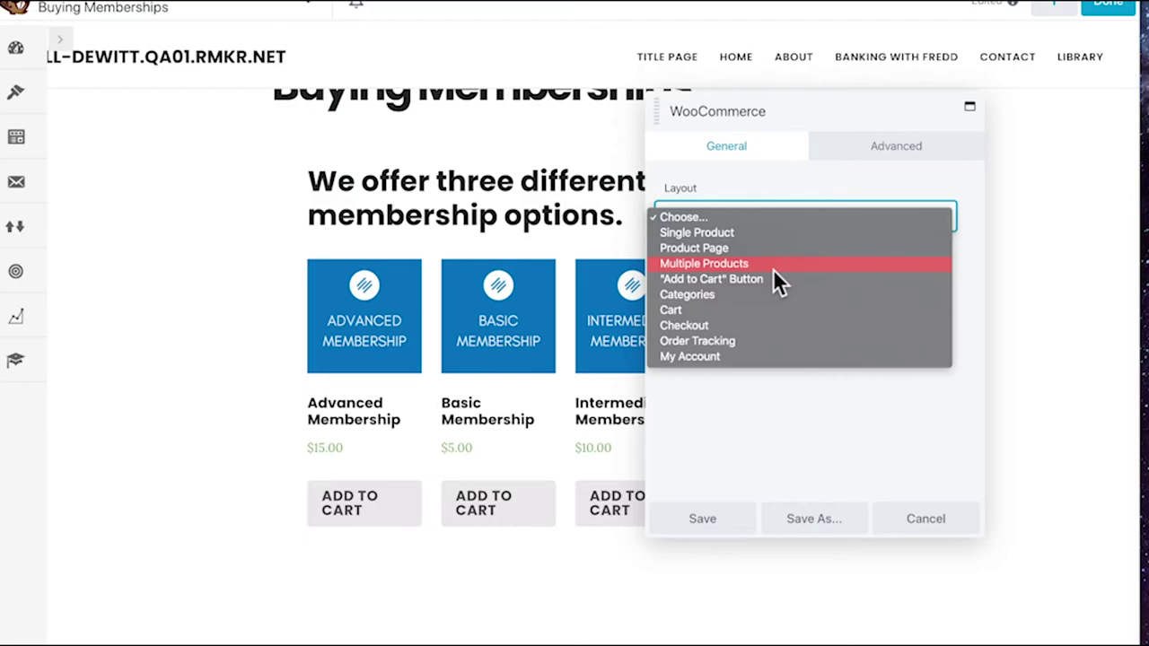
{"action": "left_click", "coordinate": [959, 518]}
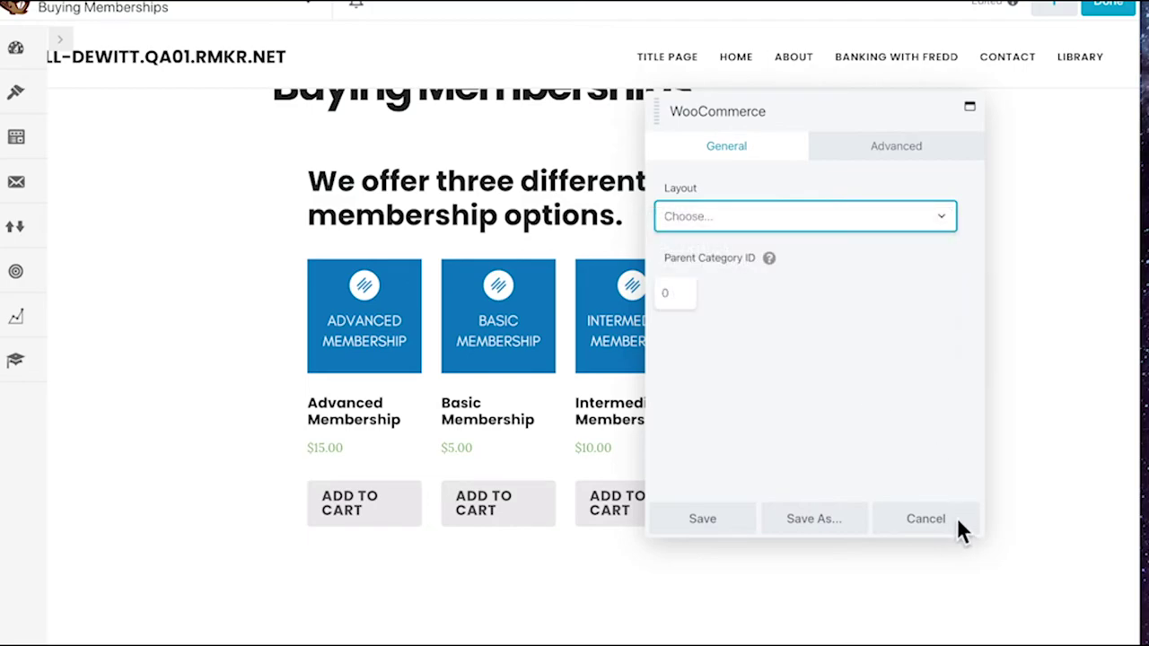
{"action": "left_click", "coordinate": [954, 522]}
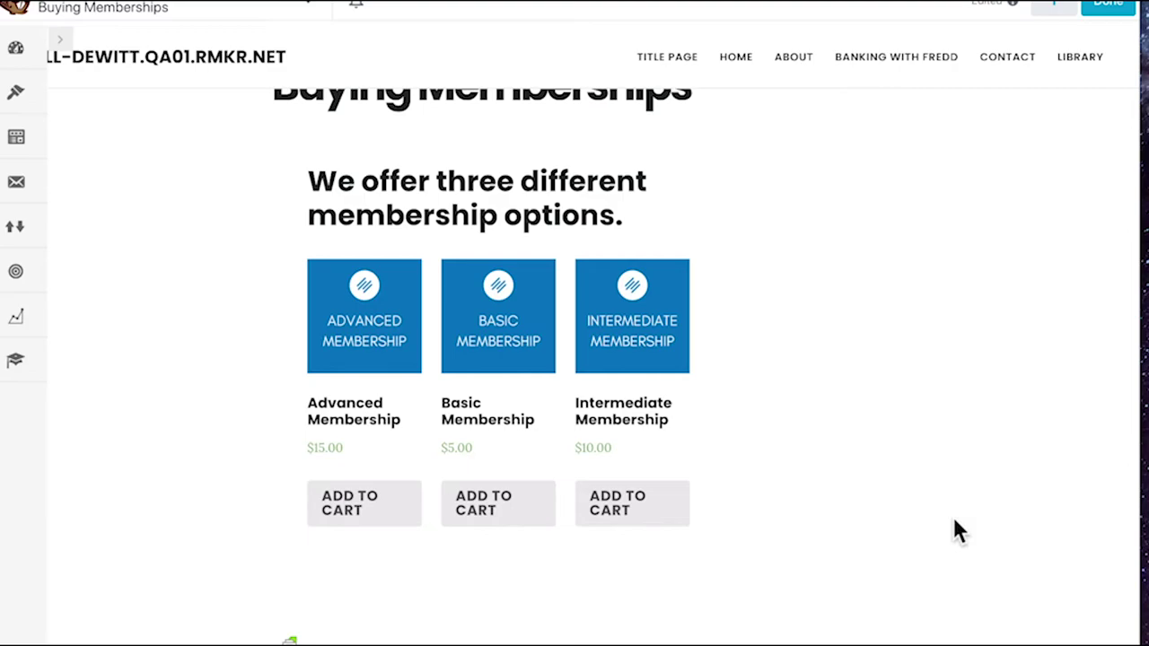
- Publish the page and add Intermediate Membership to the cart
{"action": "left_click", "coordinate": [1103, 17]}
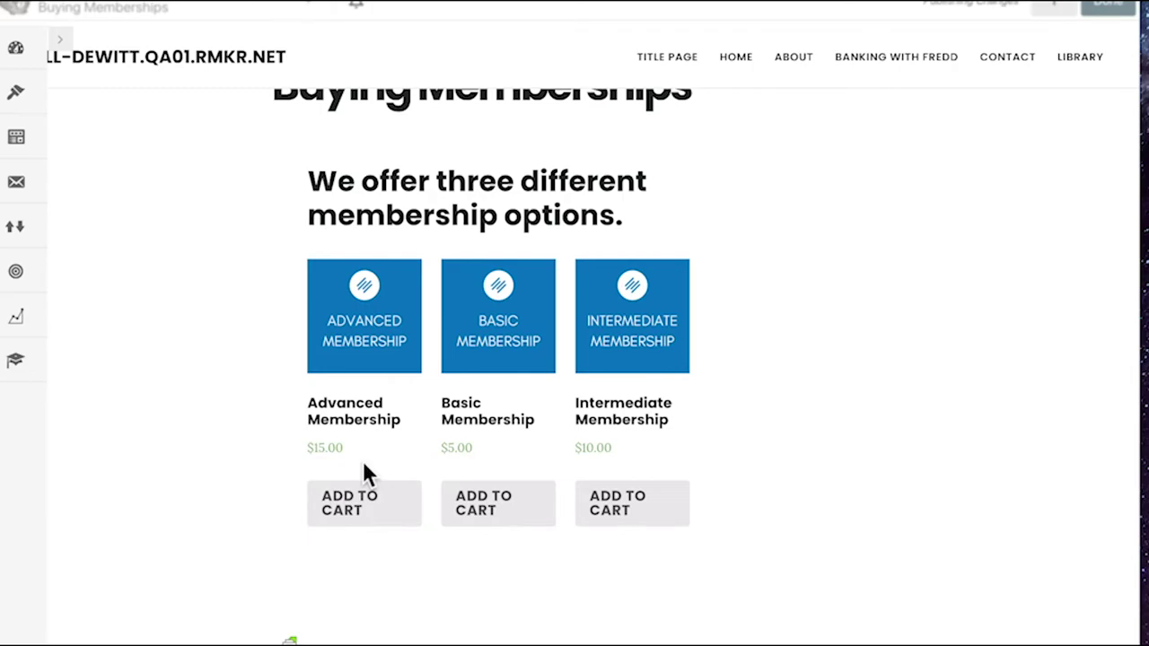
{"action": "left_click", "coordinate": [610, 482]}
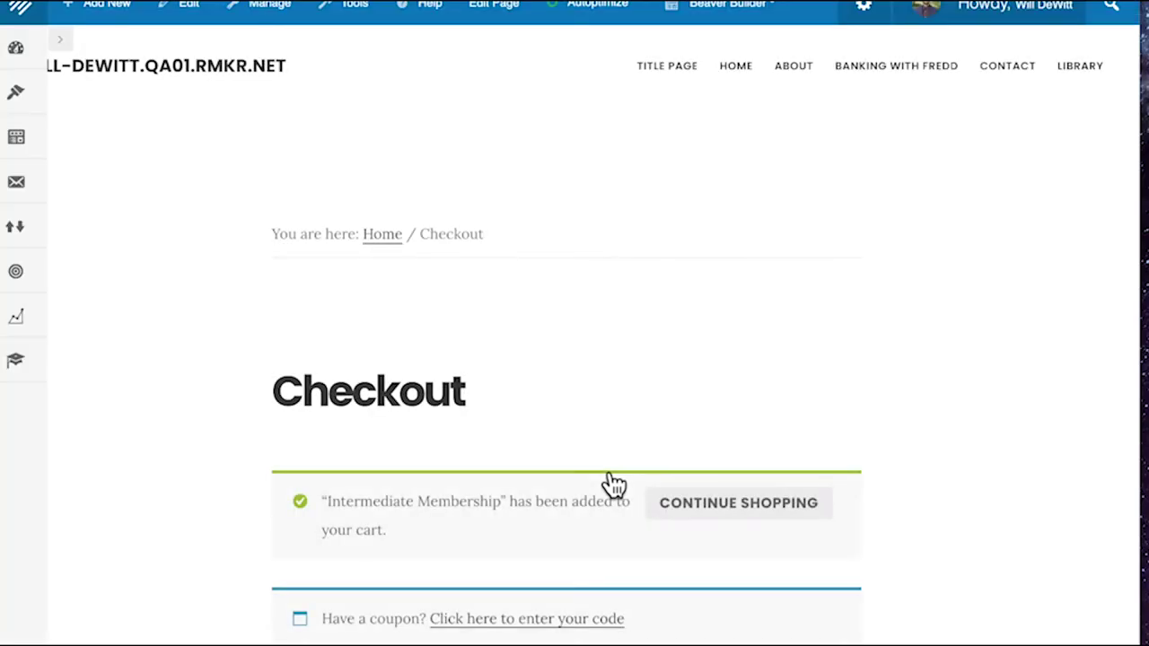
{"action": "scroll", "coordinate": [613, 484], "scroll_direction": "down", "scroll_amount": 20}
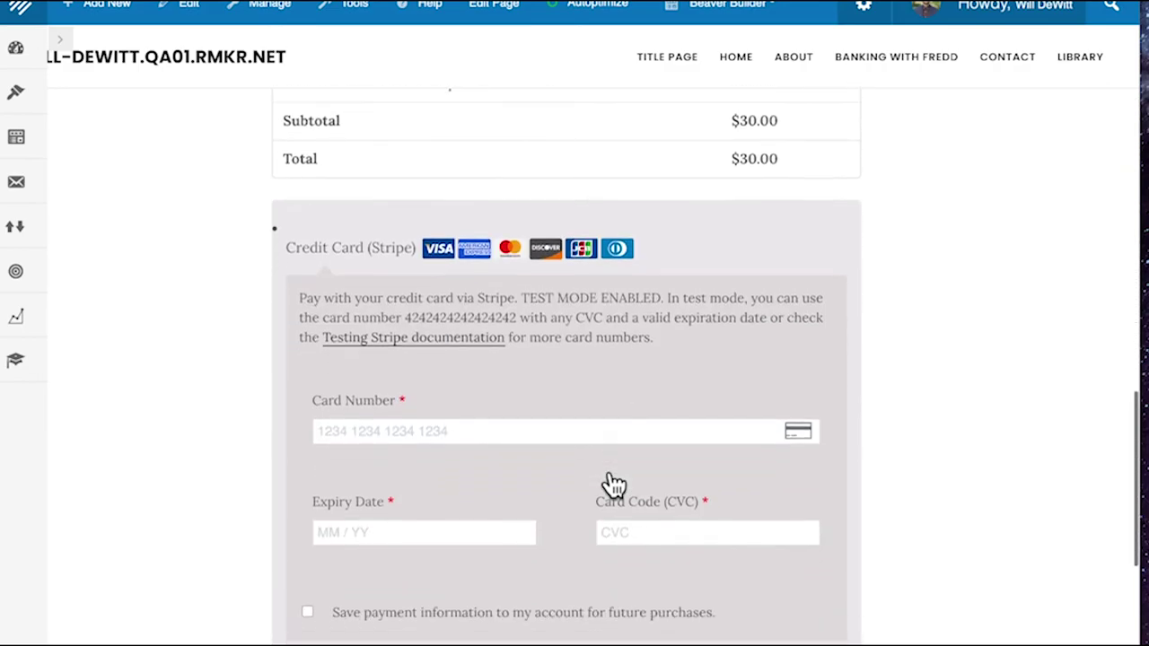
{"action": "scroll", "coordinate": [613, 484], "scroll_direction": "up", "scroll_amount": 3}
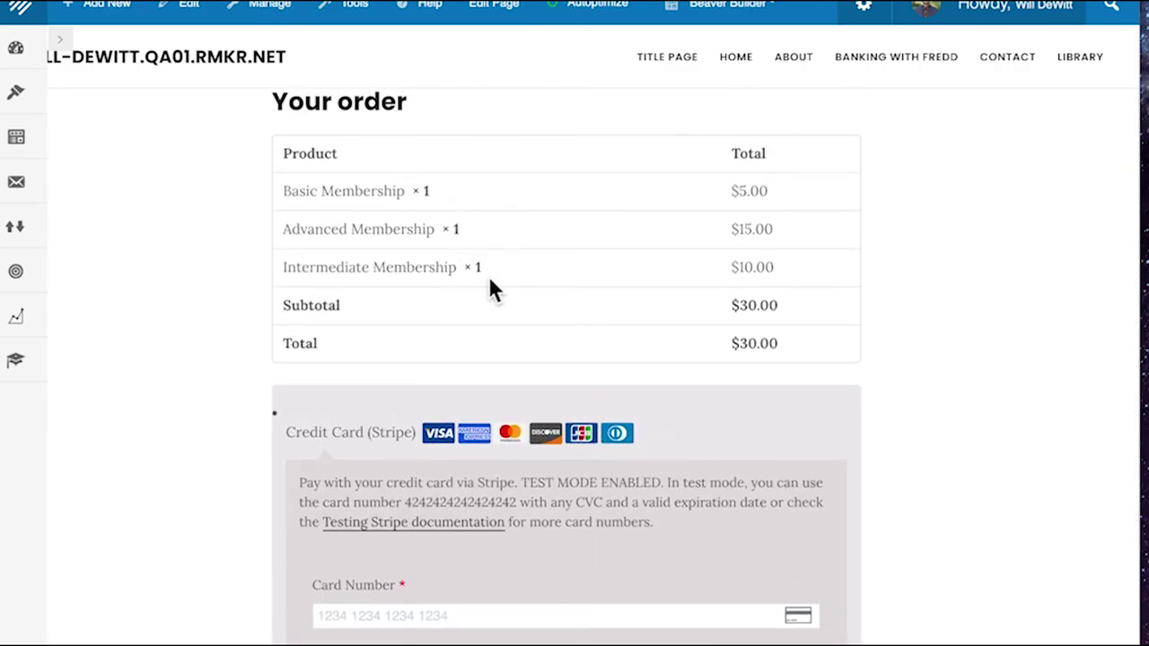
{"action": "scroll", "coordinate": [557, 410], "scroll_direction": "down", "scroll_amount": 6}
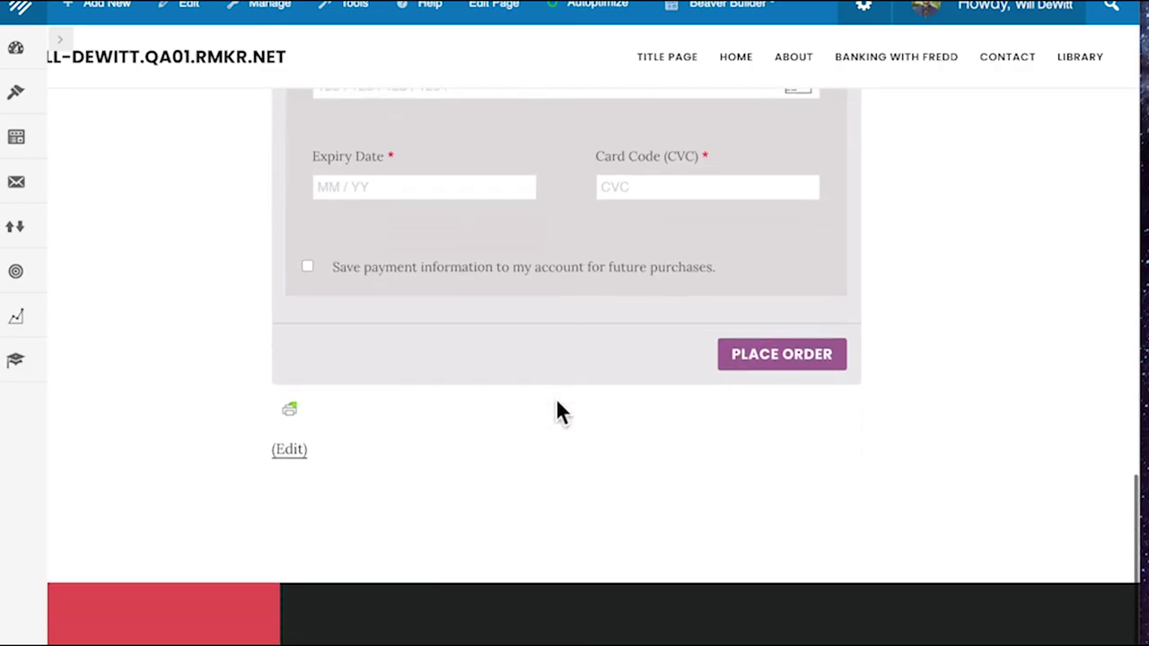
{"action": "scroll", "coordinate": [557, 411], "scroll_direction": "up", "scroll_amount": 8}
{"action": "scroll", "coordinate": [557, 411], "scroll_direction": "up", "scroll_amount": 6}
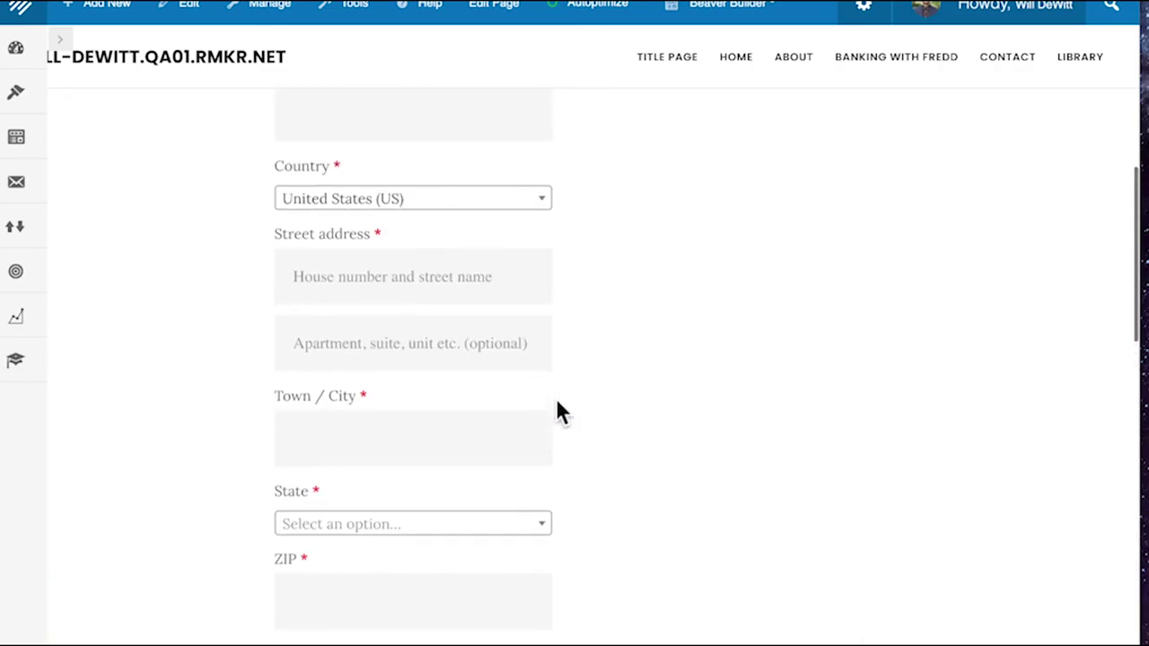
{"action": "scroll", "coordinate": [557, 409], "scroll_direction": "up", "scroll_amount": 2}
{"action": "scroll", "coordinate": [557, 408], "scroll_direction": "down", "scroll_amount": 5}
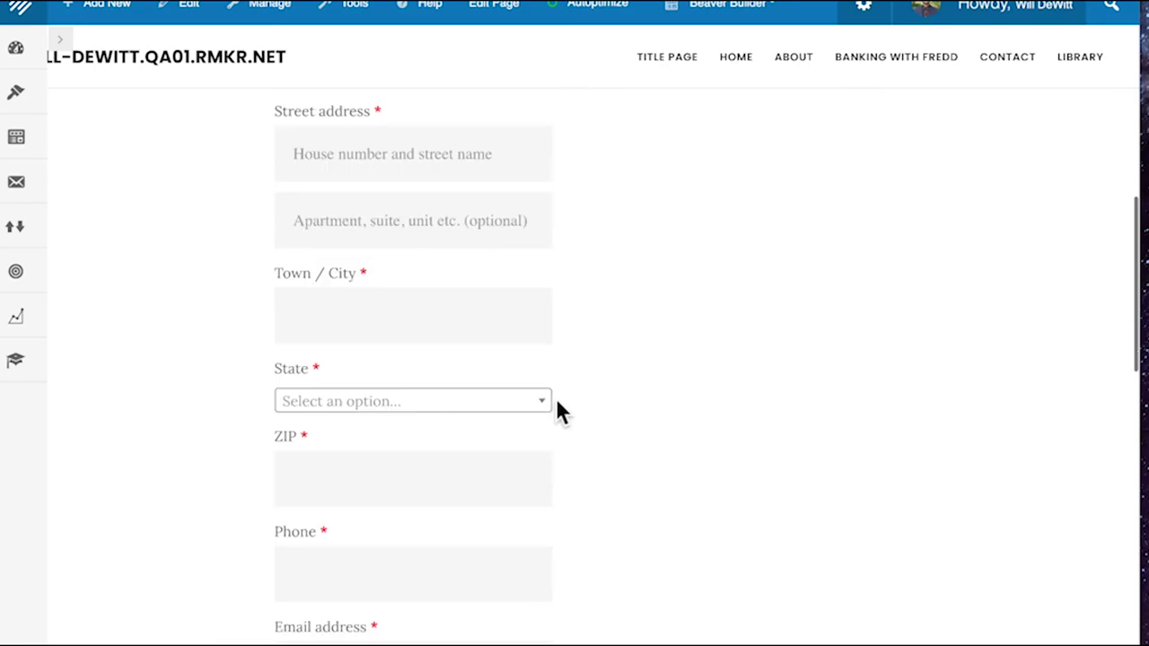
{"action": "scroll", "coordinate": [558, 411], "scroll_direction": "up", "scroll_amount": 12}
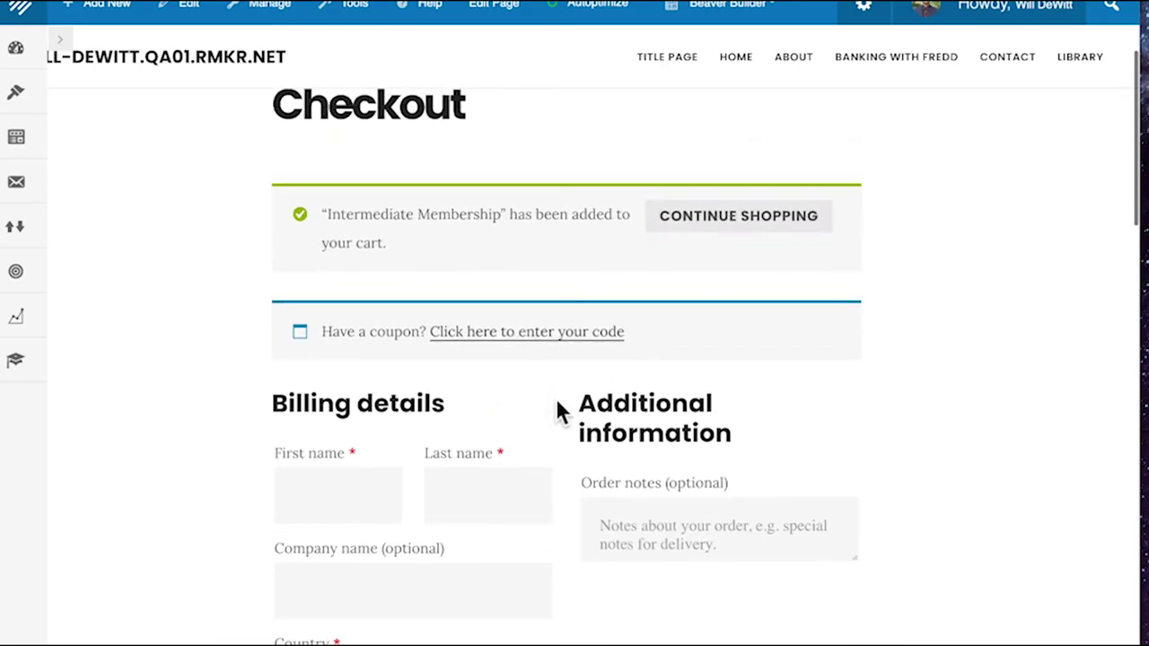